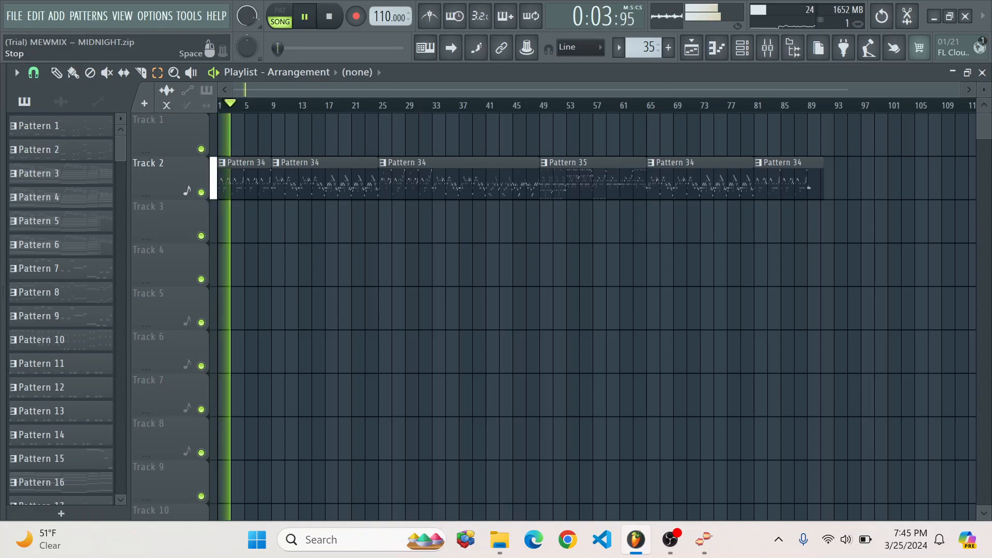
Stop the playlist playback, switch to the Melodyne window and maximize it
key("space")
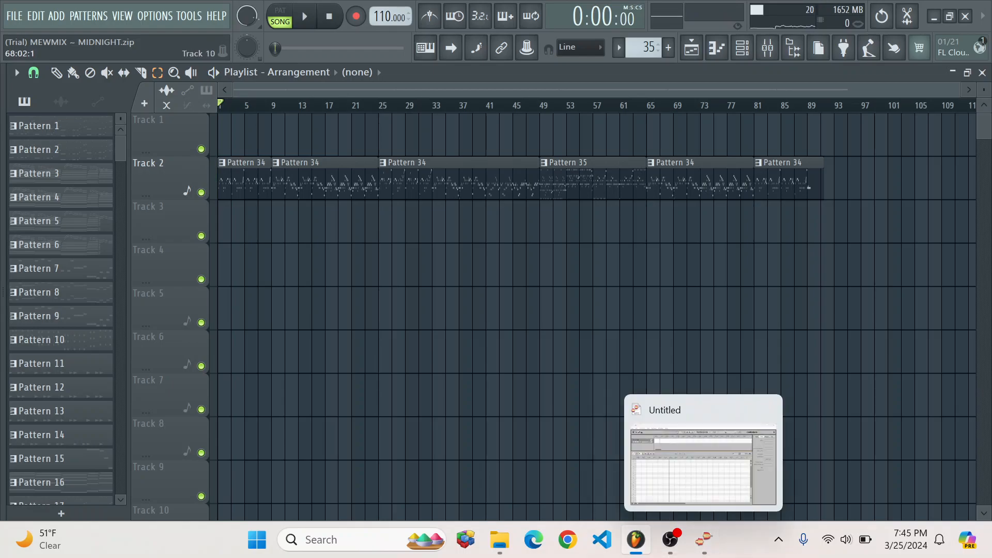
left_click(703, 540)
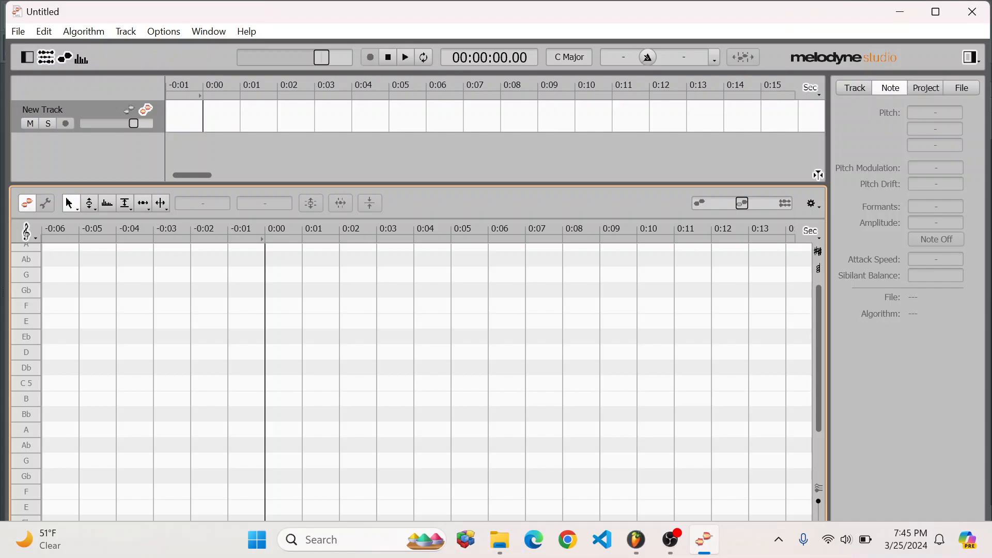
mouse_move(703, 539)
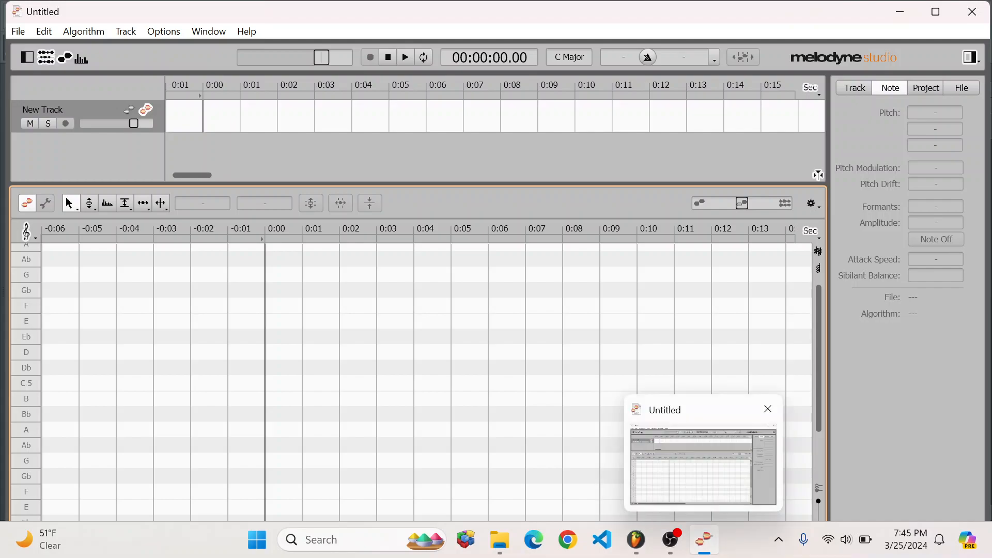
left_click(935, 11)
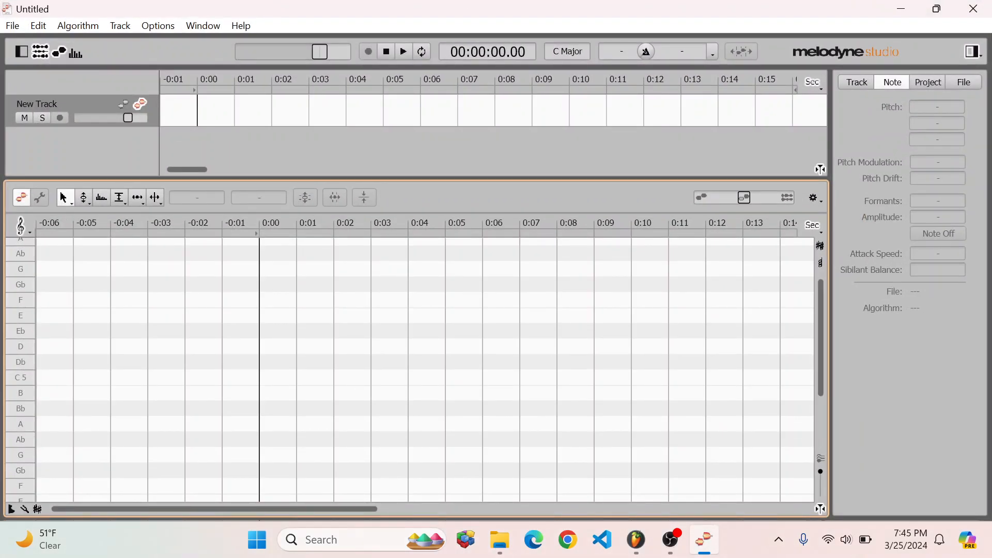
Switch to File Explorer and search the Downloads folder for "cip 2"
left_click(499, 539)
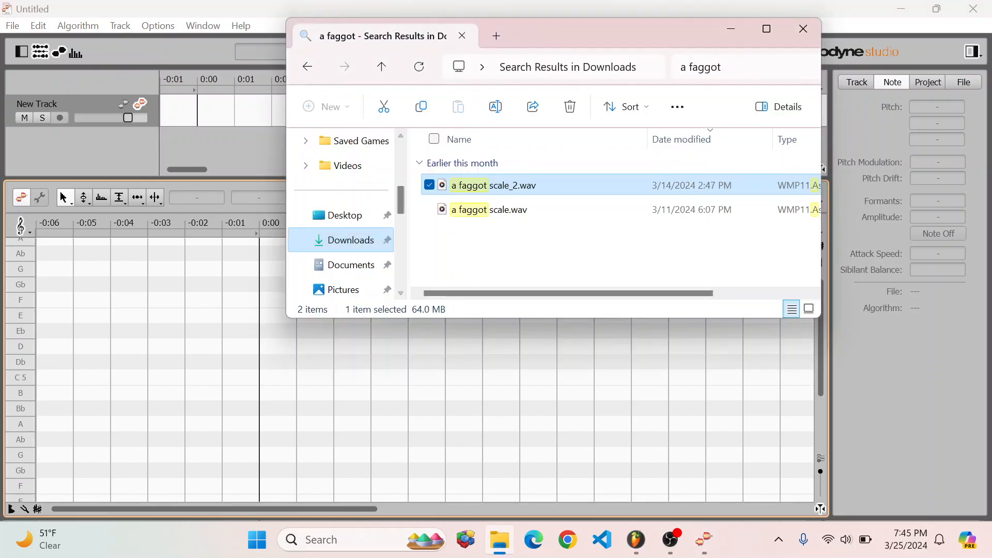
left_click(719, 67)
key("BackSpace")
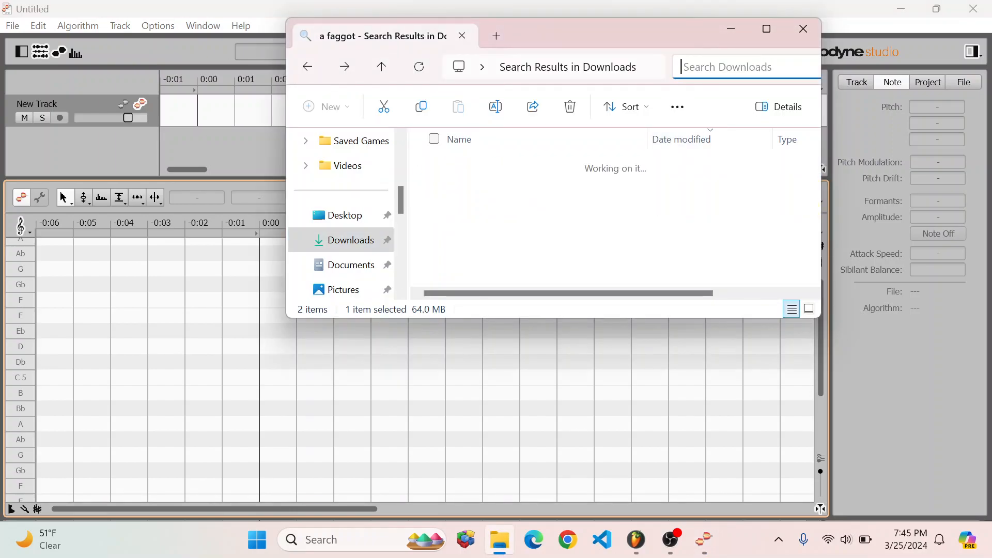
type("c")
key("BackSpace")
type("cip 2")
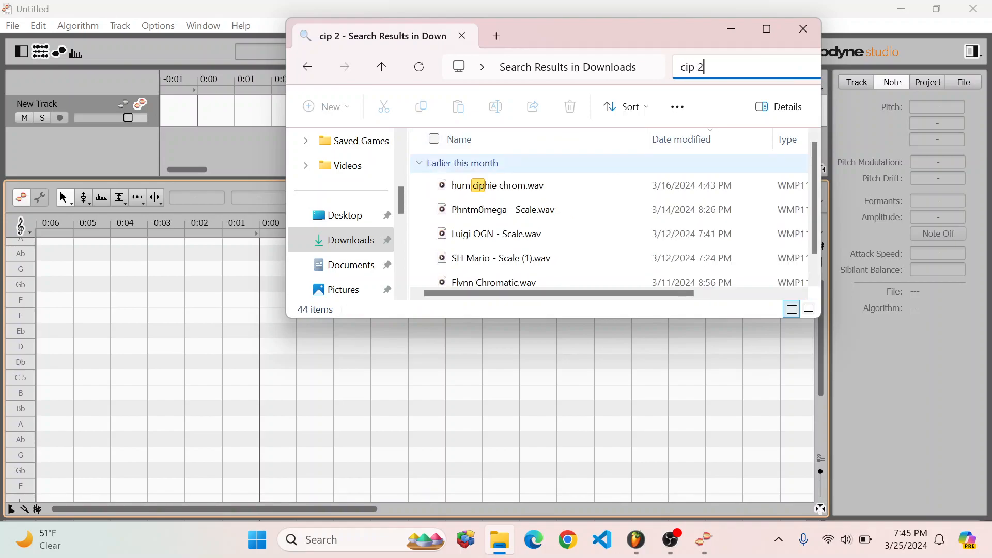
Find cip 2.wav in the search results and import it into the empty Melodyne project
scroll(450, 222, "down", 1)
left_click(449, 277)
scroll(449, 232, "down", 3)
scroll(615, 217, "down", 8)
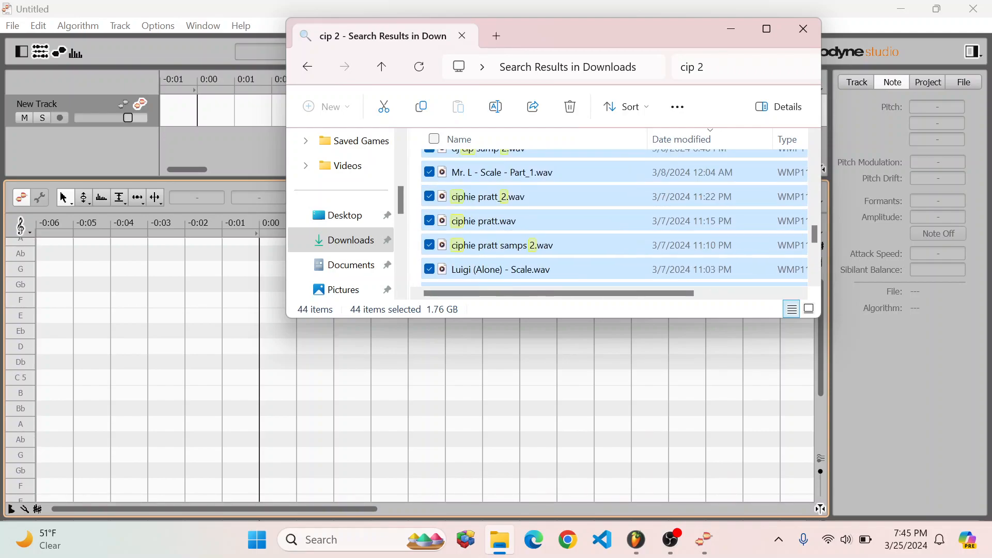
scroll(614, 217, "down", 3)
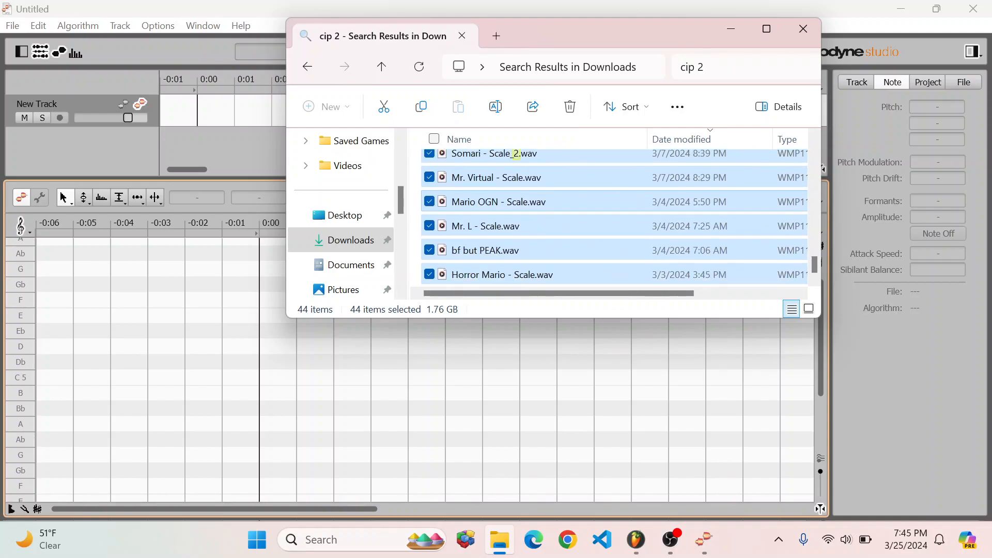
scroll(615, 216, "up", 2)
scroll(615, 217, "up", 6)
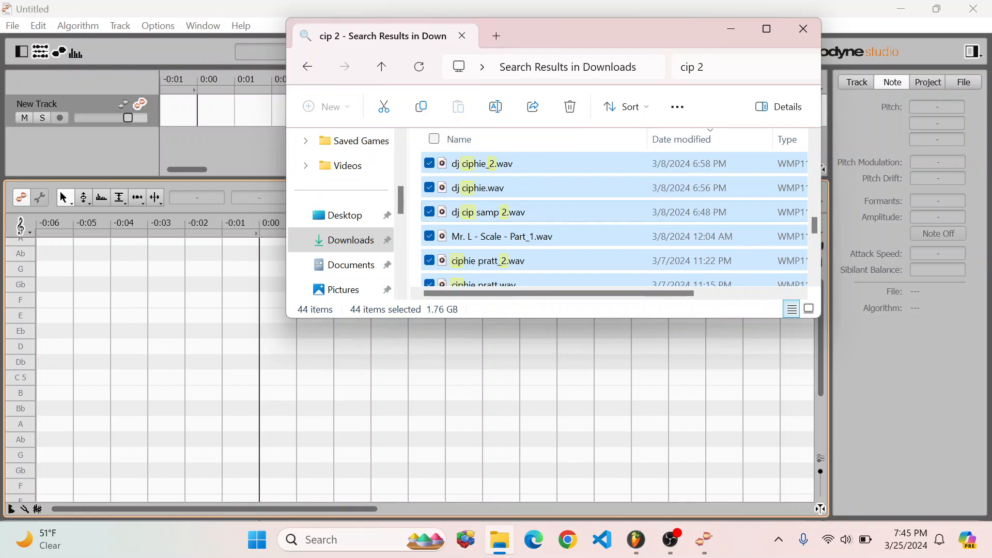
scroll(615, 217, "up", 10)
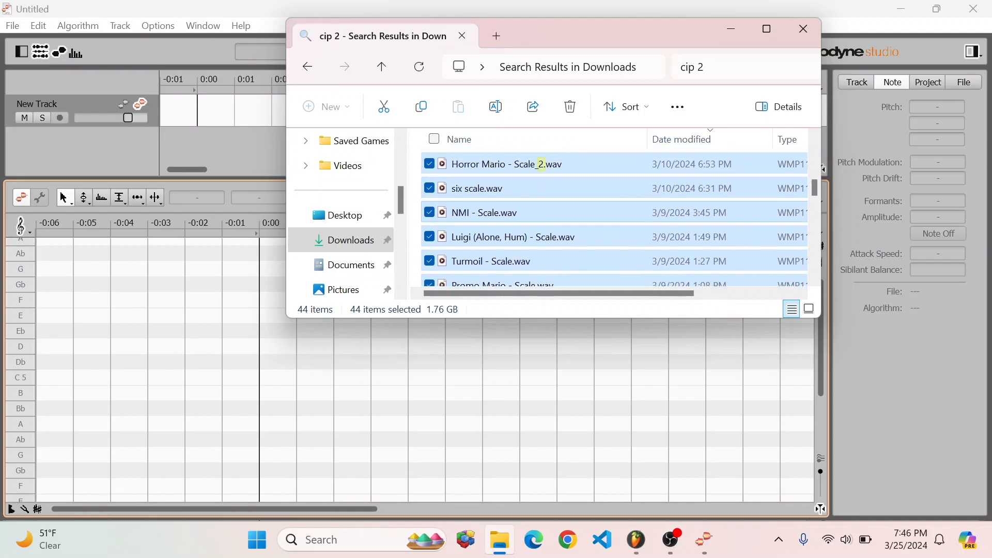
scroll(613, 217, "up", 2)
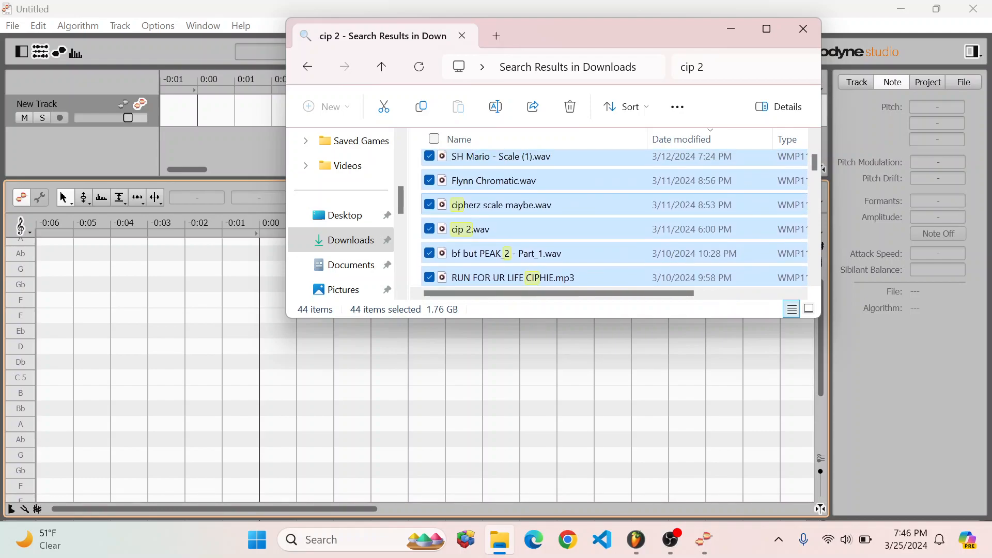
left_click(516, 230)
left_click_drag(516, 230, 330, 325)
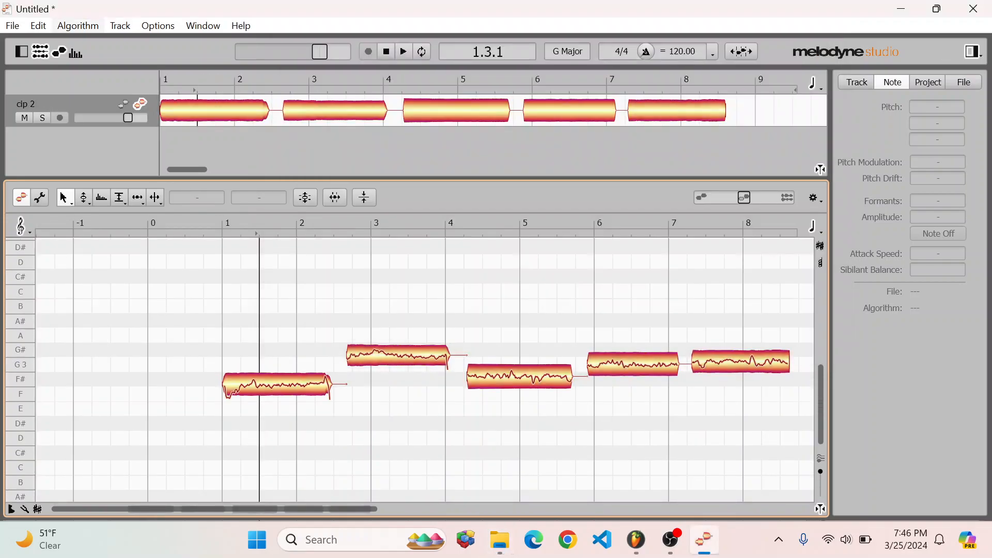
Check which detection algorithm is applied to the imported clip
left_click(78, 25)
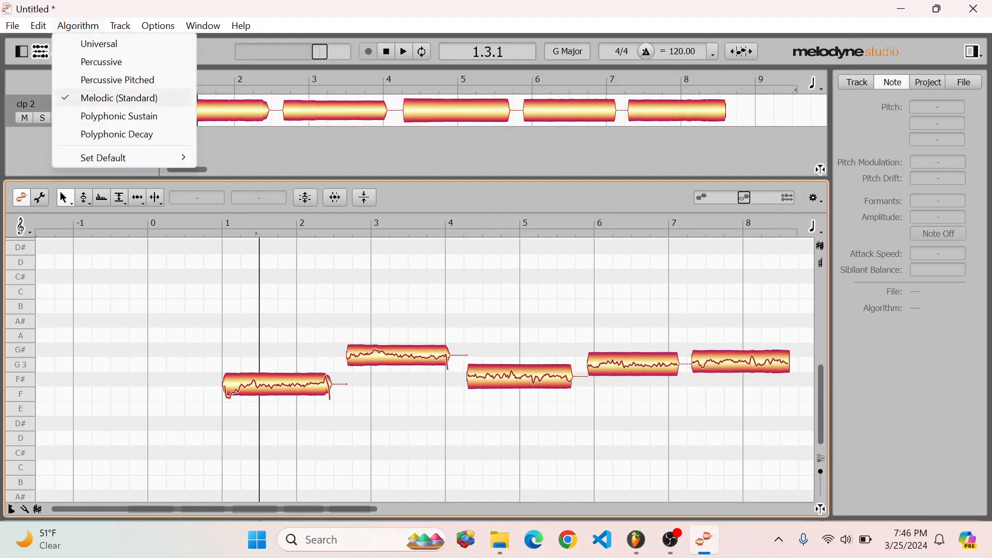
left_click(120, 25)
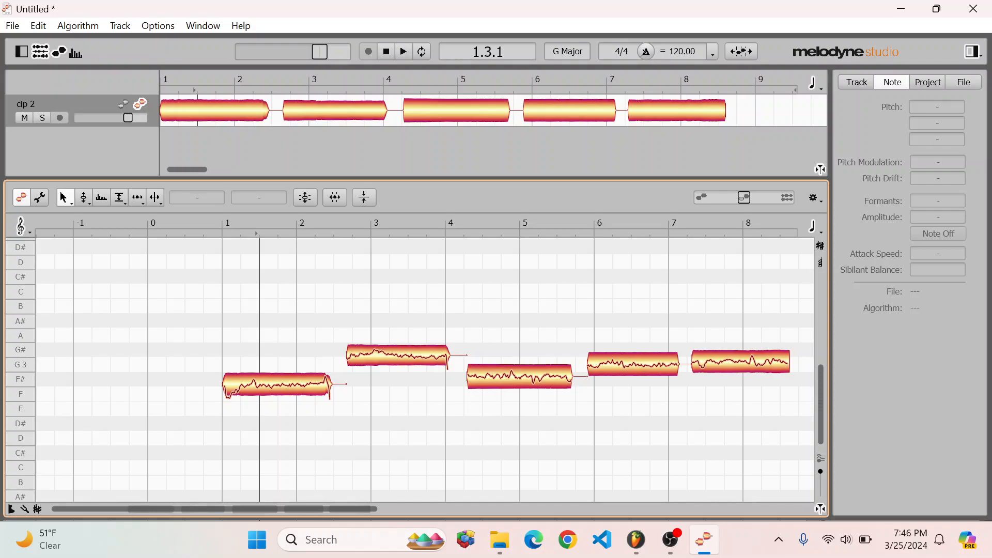
Play the first note, cut a thin slice from its middle and delete the parts on both sides of it
scroll(253, 338, "up", 6)
scroll(252, 338, "down", 3)
scroll(361, 332, "up", 3)
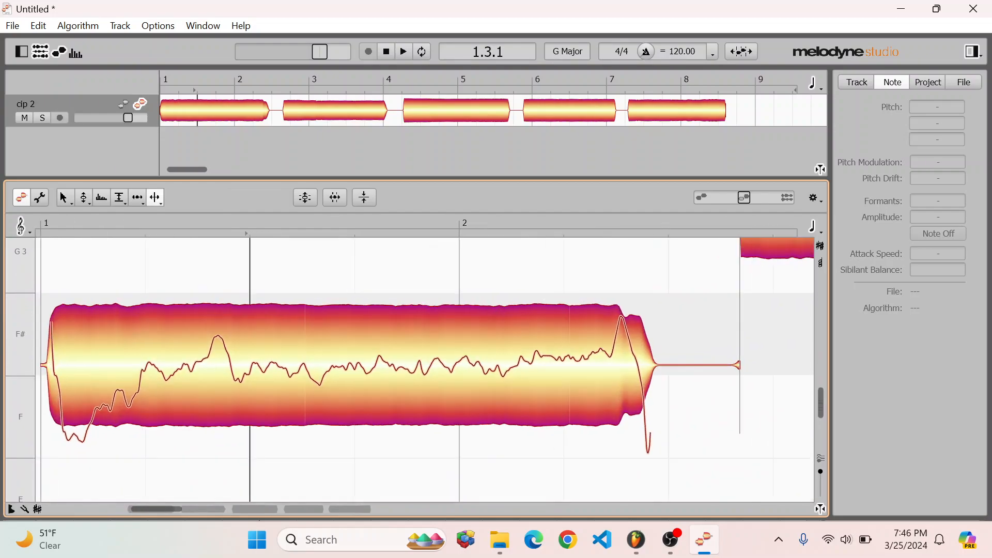
key("space")
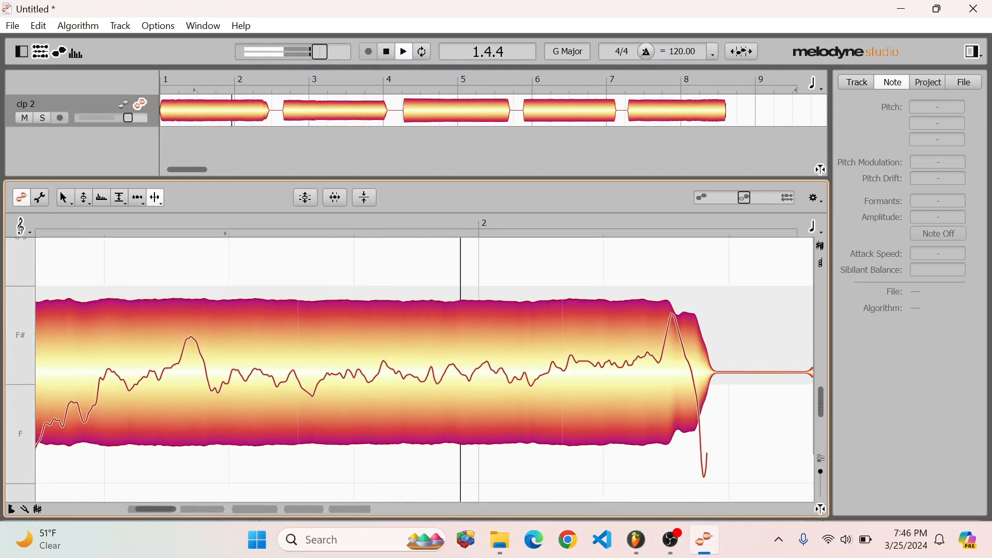
double_click(343, 373)
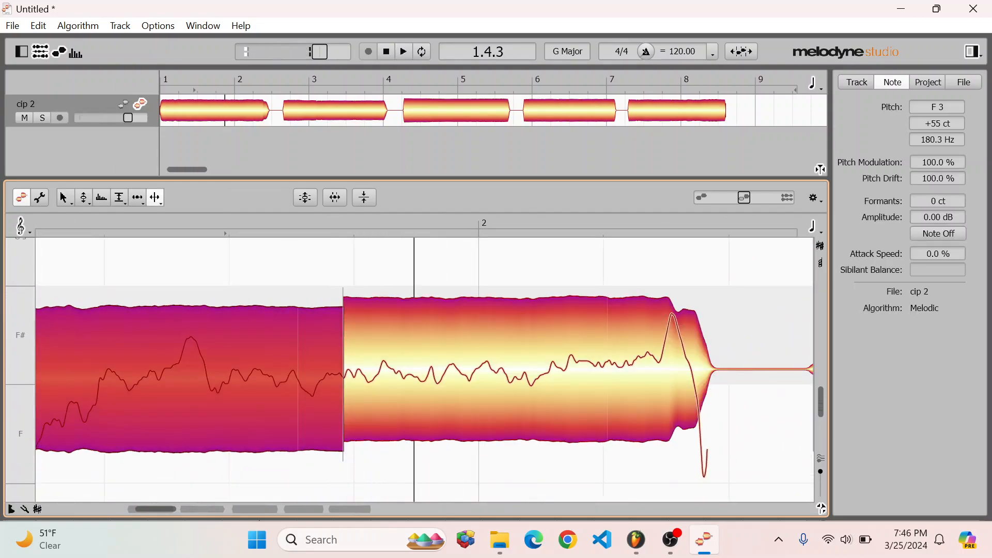
double_click(354, 372)
left_click(365, 372)
key("Delete")
left_click(191, 377)
key("Delete")
Stretch the first note's remaining slice backward to about 1.3 bars long, starting about midway between bars 0 and 1
scroll(413, 369, "down", 3)
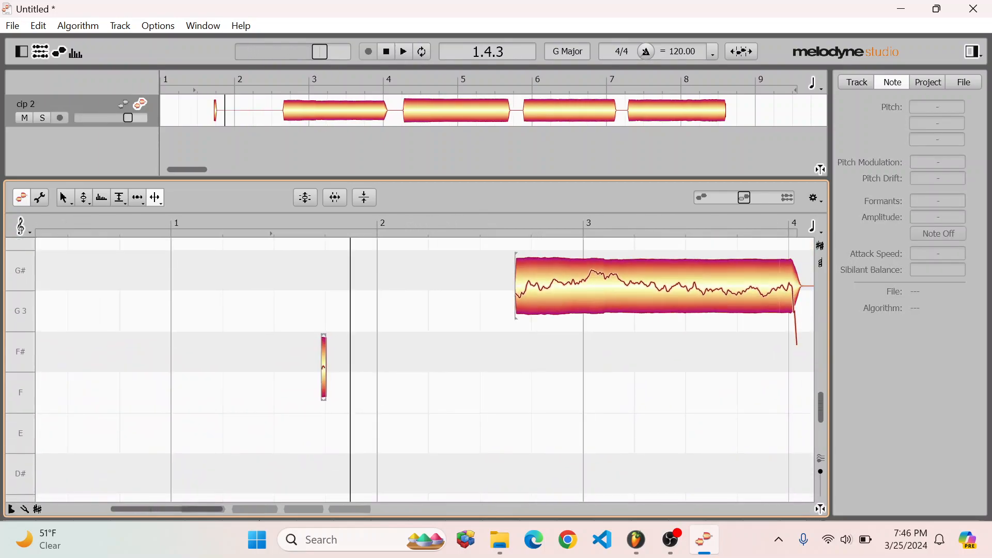
scroll(408, 370, "down", 3)
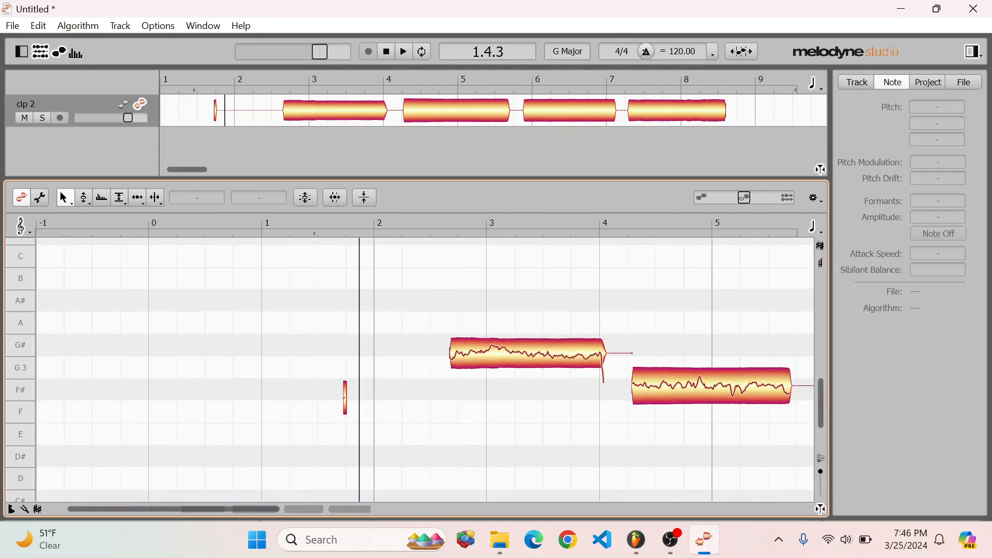
left_click_drag(344, 397, 202, 397)
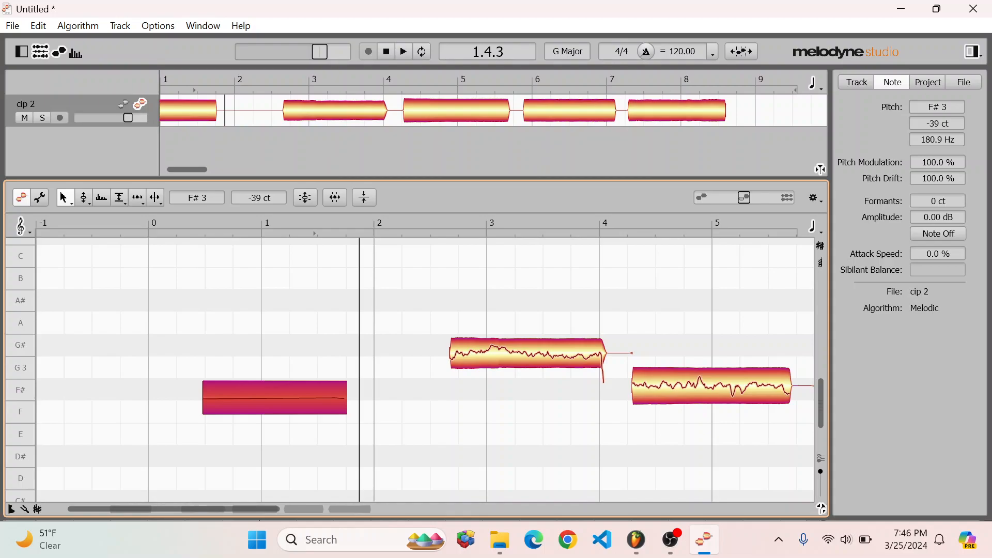
Set the stretched first note's pitch modulation and pitch drift to 0 % and its cents offset to 0, and play it
type("0")
key("Return")
double_click(938, 178)
type("0")
key("Return")
double_click(937, 123)
key("BackSpace")
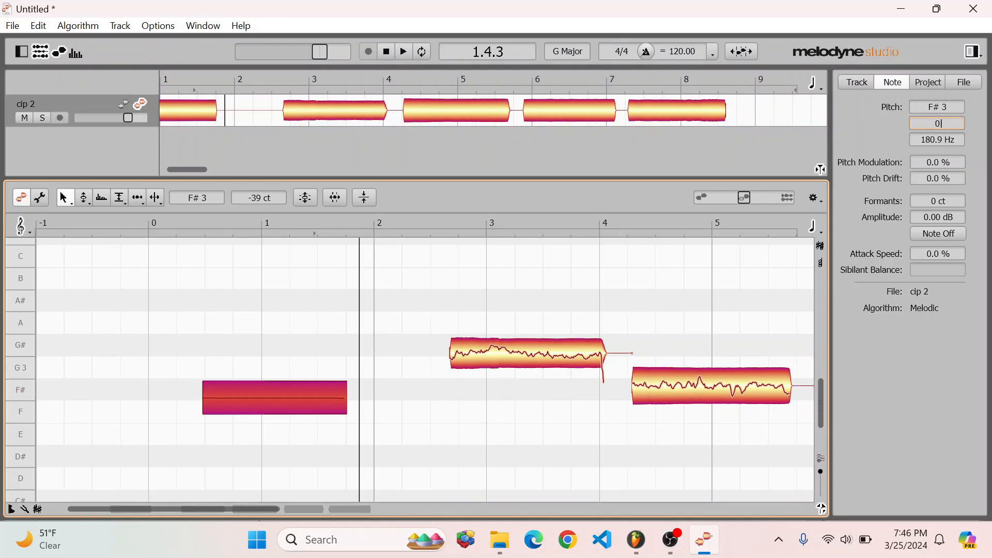
key("Return")
key("Escape")
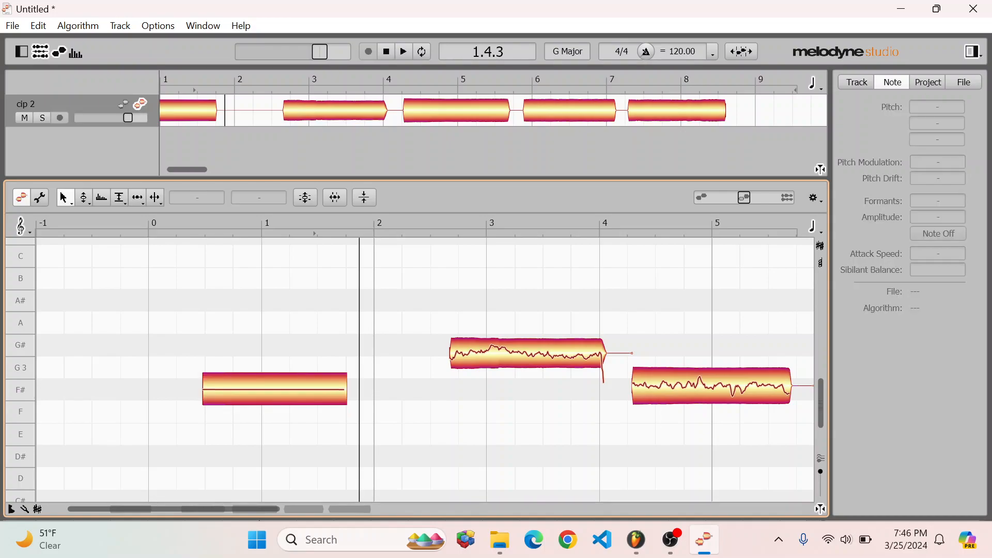
key("space")
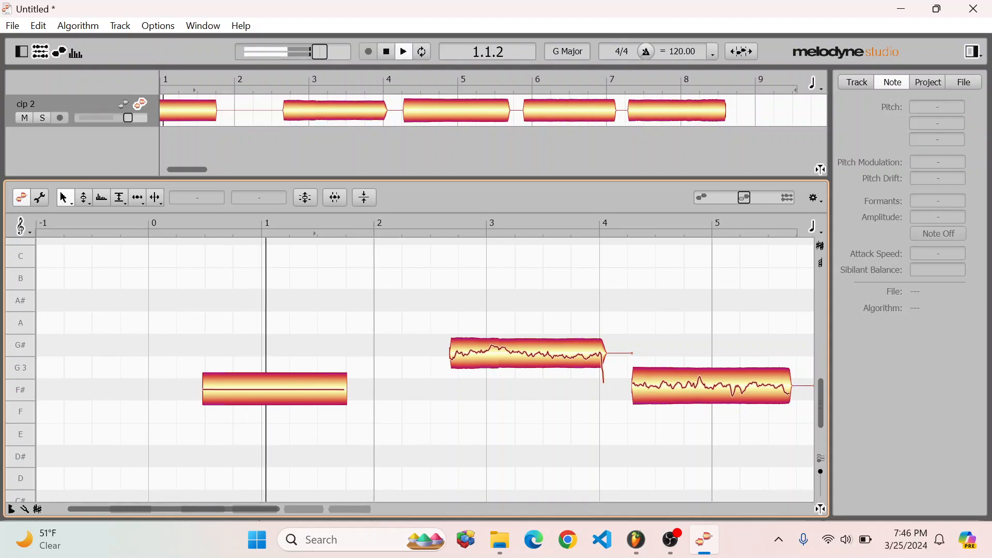
Cut a thin slice from the middle of the second note and delete the parts on both sides of it
scroll(520, 303, "up", 6)
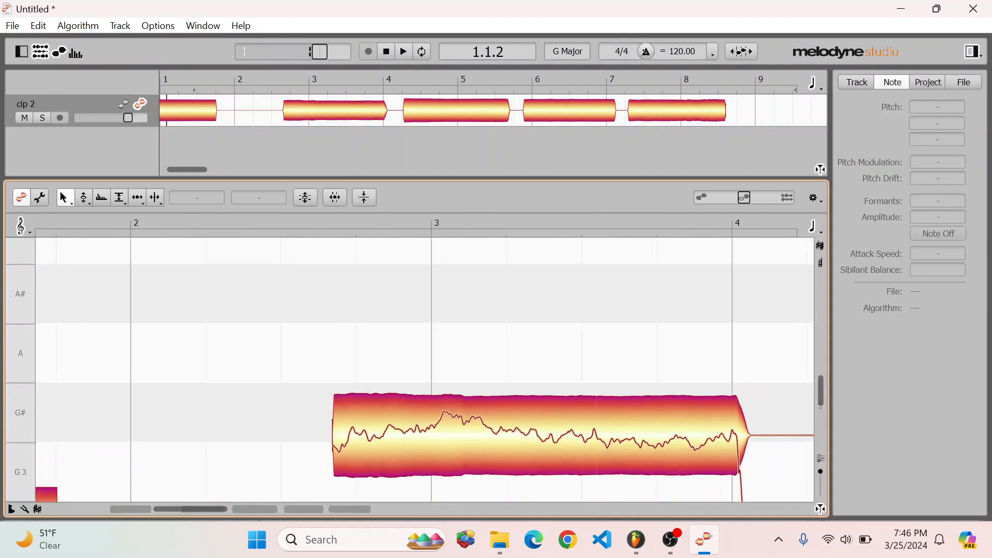
scroll(424, 370, "down", 2)
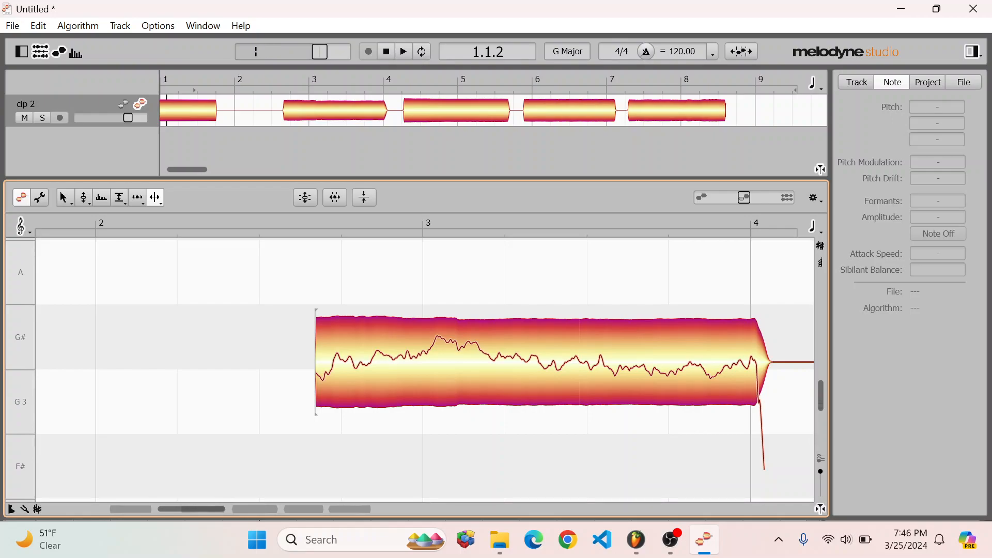
double_click(507, 359)
double_click(514, 360)
left_click(522, 361)
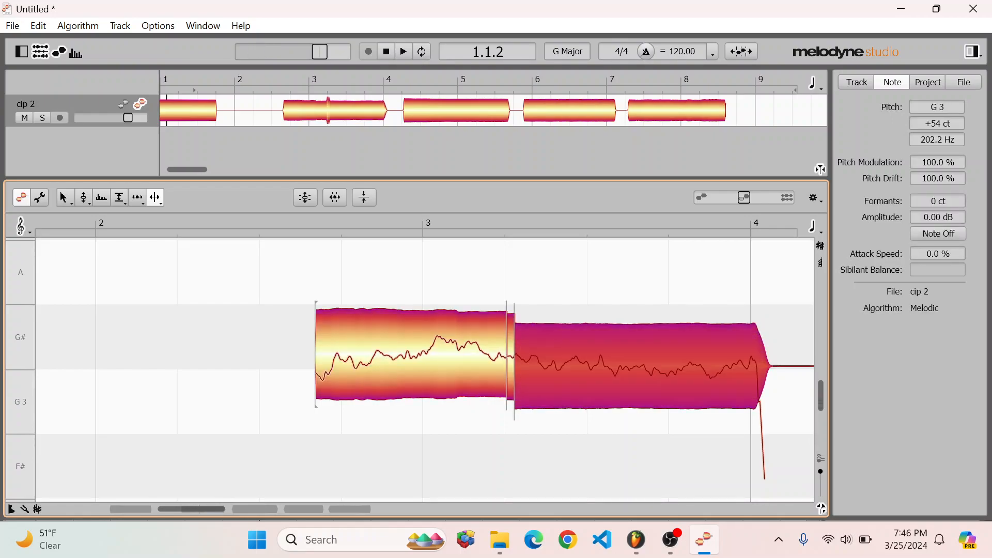
key("Delete")
left_click(479, 375)
key("Delete")
Stretch the second note's remaining slice backward so that it starts at bar 2
scroll(479, 375, "down", 4)
scroll(500, 376, "down", 1)
key("F1")
left_click_drag(495, 367, 312, 366)
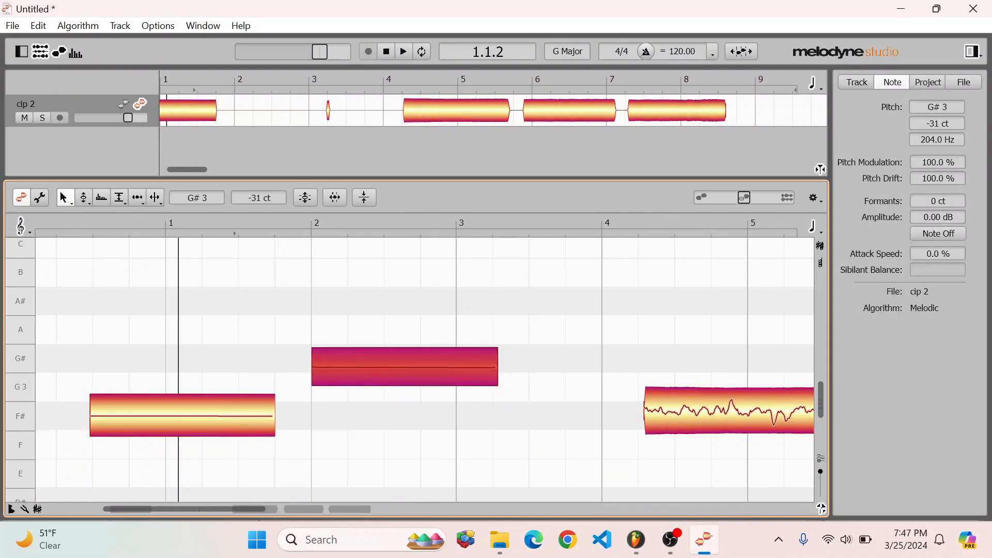
Set the second note's cents offset to 0 and its pitch modulation to 0 %, and clear its pitch drift value
double_click(937, 123)
type("0")
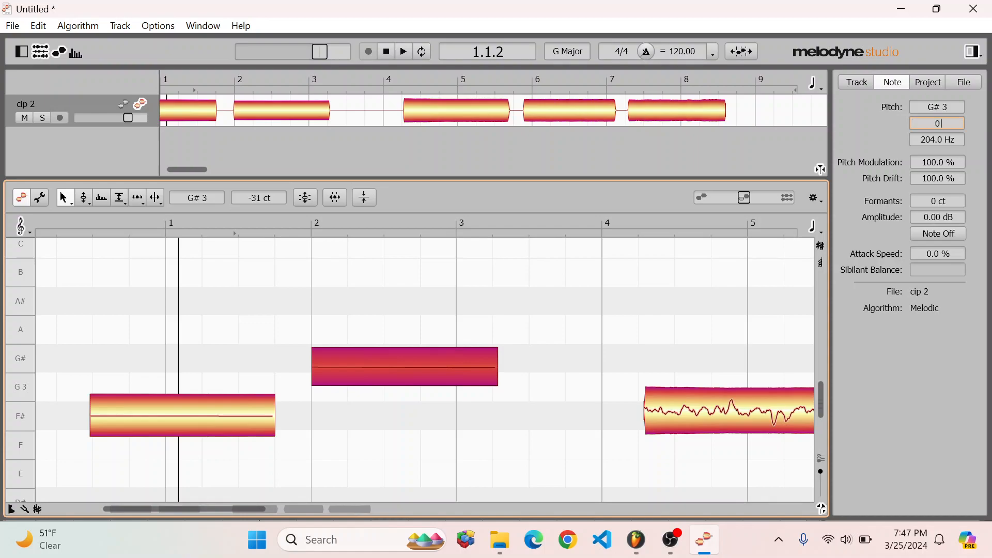
key("Return")
double_click(937, 163)
key("BackSpace")
type("0")
key("Return")
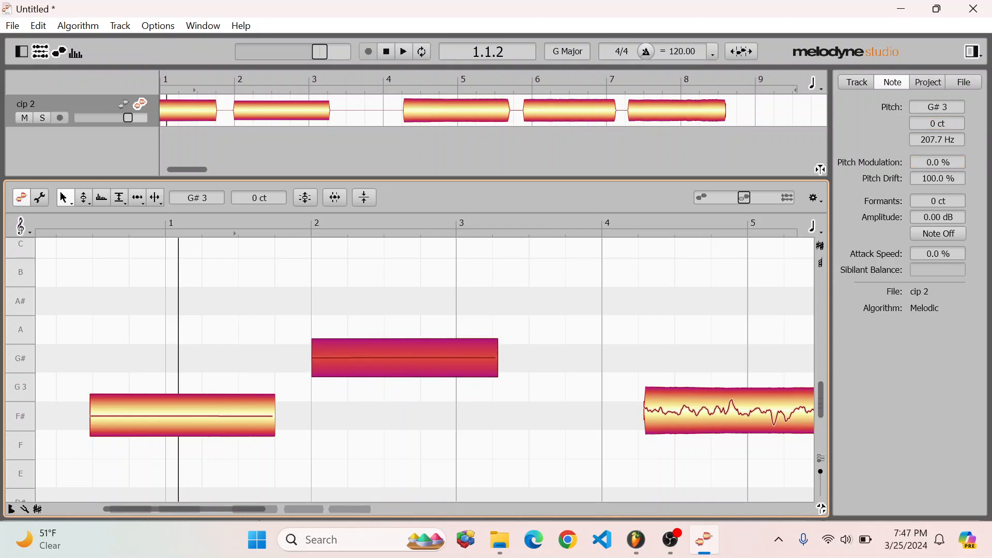
double_click(937, 178)
key("BackSpace")
Move the second note down to F# 3, level with the first note
left_click_drag(384, 357, 383, 416)
left_click(384, 385)
scroll(384, 393, "down", 3)
scroll(499, 351, "down", 1)
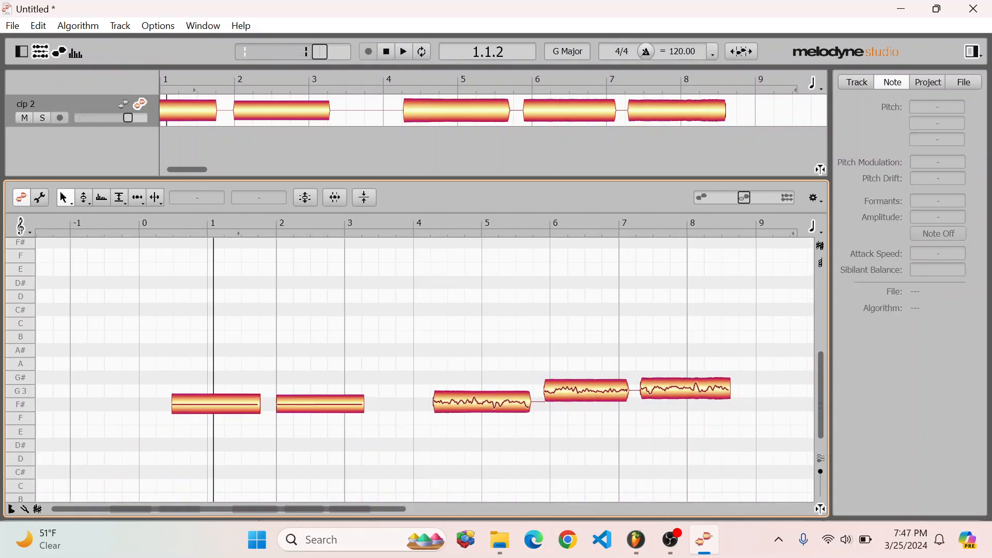
Cut a thin slice just before bar 5 in the third note and delete the parts on both sides of it
scroll(499, 351, "up", 8)
scroll(425, 370, "down", 3)
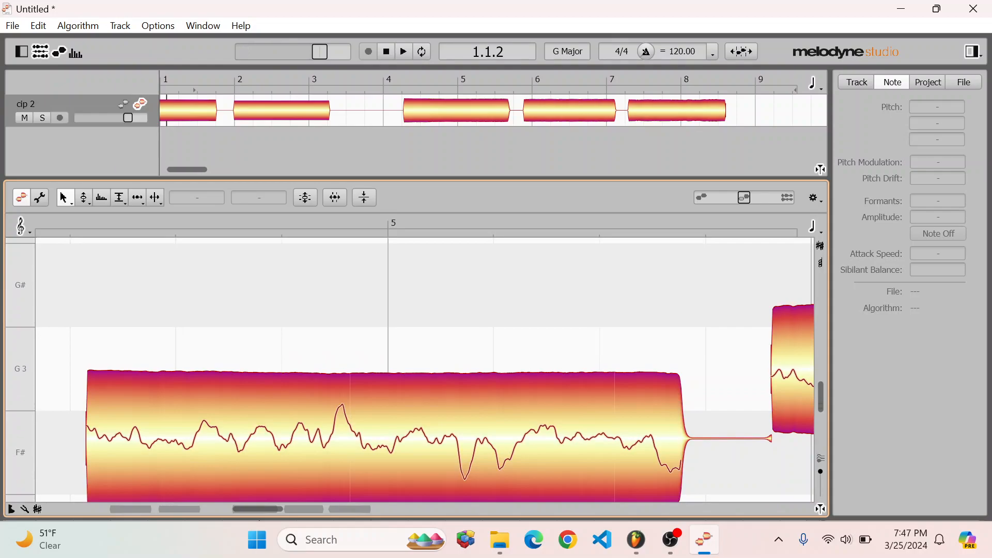
key("F6")
double_click(374, 439)
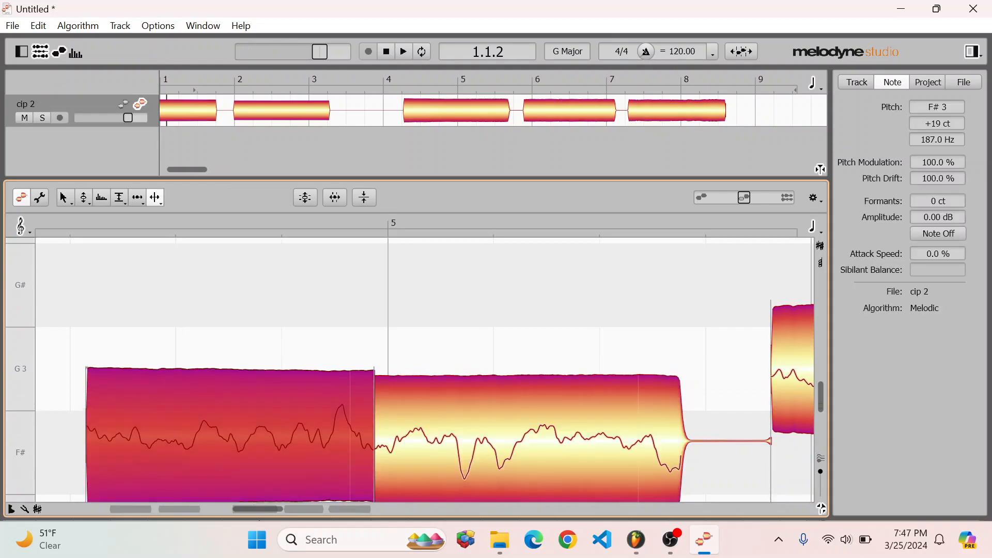
key("space")
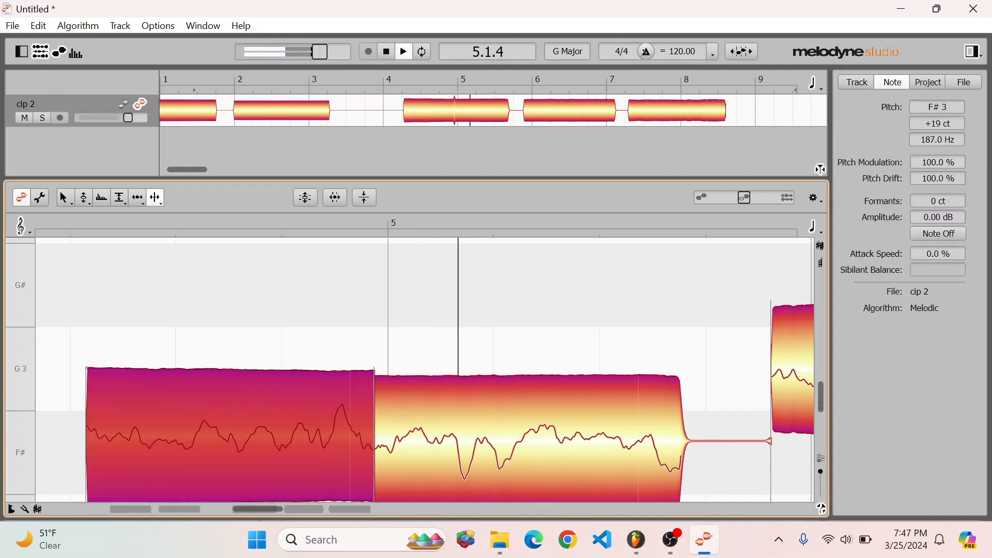
key("space")
key("space")
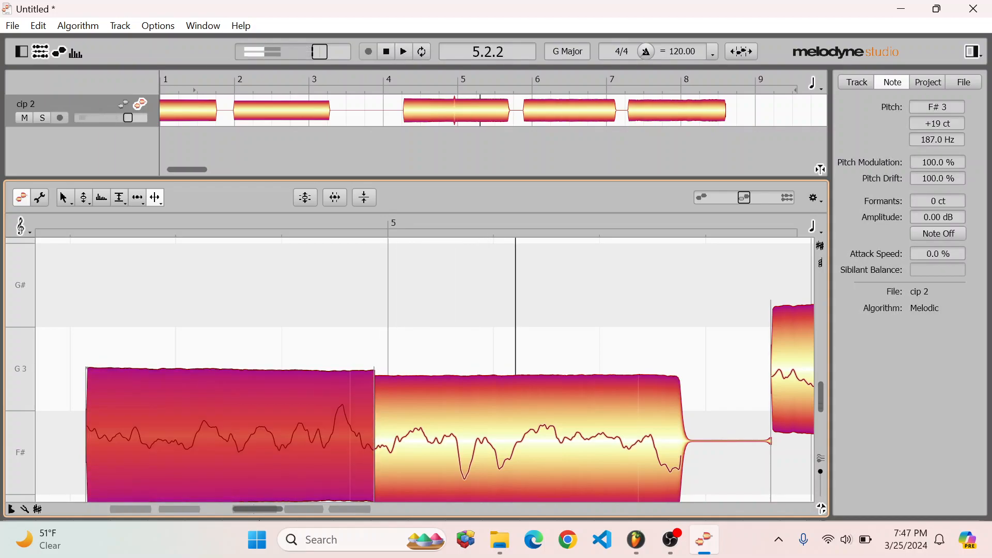
double_click(381, 439)
left_click(516, 439)
key("Delete")
left_click(248, 439)
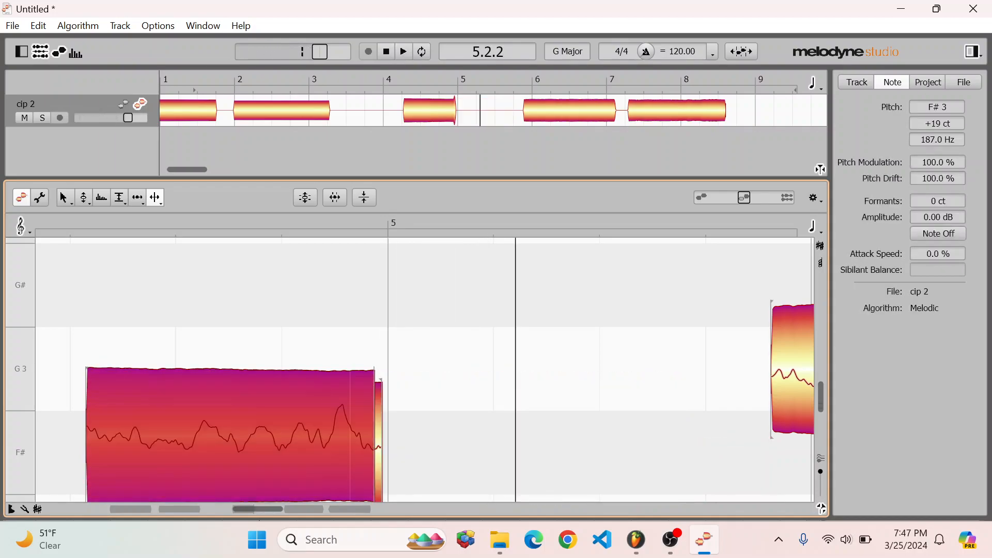
key("Delete")
Stretch the third note's remaining slice backward so that it starts about a quarter bar before bar 4
scroll(321, 424, "down", 5)
left_click(64, 197)
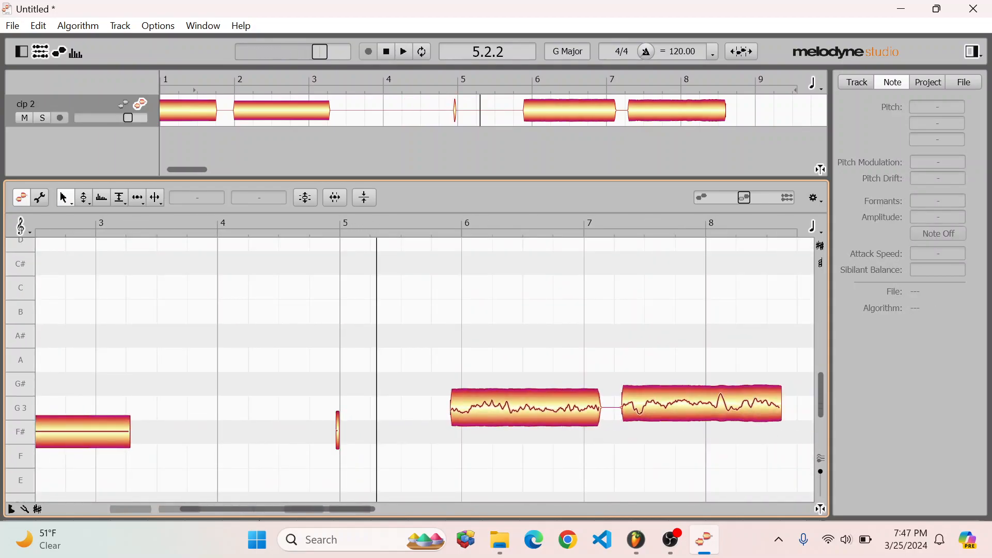
left_click_drag(337, 430, 184, 430)
Set the third note's cents offset to 0 and its pitch modulation and pitch drift to 0 %
double_click(937, 124)
type("0")
key("Return")
double_click(937, 163)
key("BackSpace")
double_click(937, 178)
key("BackSpace")
type("0")
left_click(475, 361)
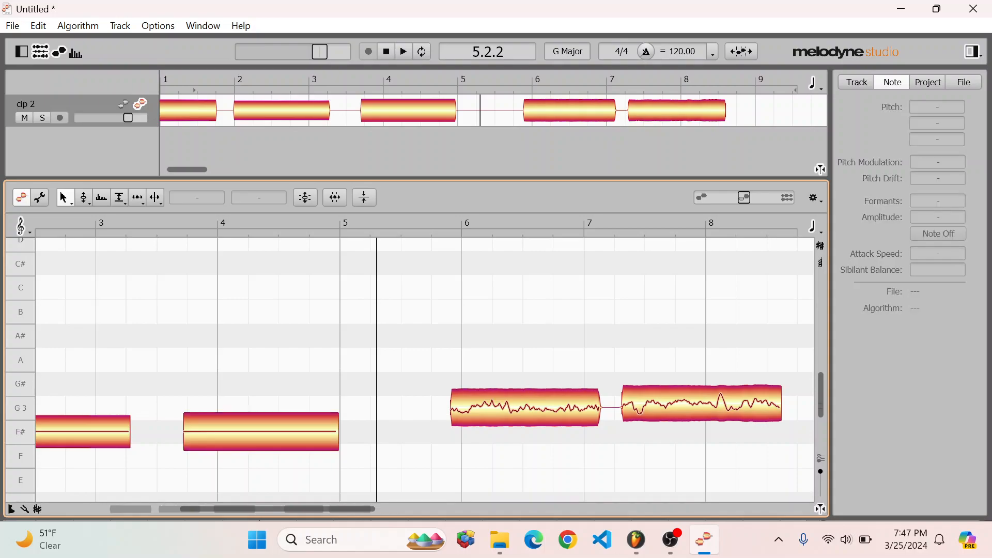
Cut a thin slice between bars 6 and 7 in the fourth note and delete the parts on both sides of it
scroll(476, 361, "up", 5)
scroll(476, 361, "down", 5)
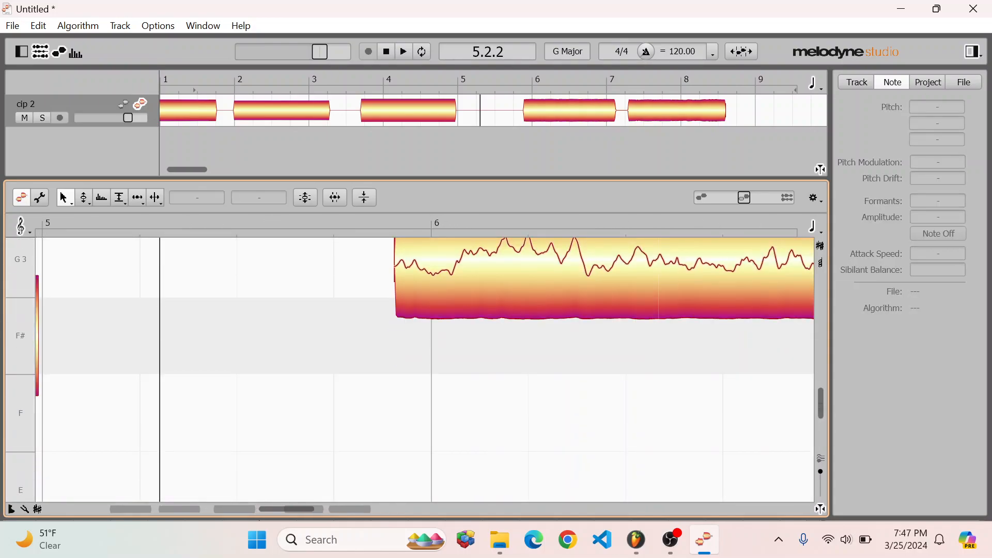
left_click(154, 198)
scroll(594, 307, "up", 2)
scroll(594, 307, "down", 5)
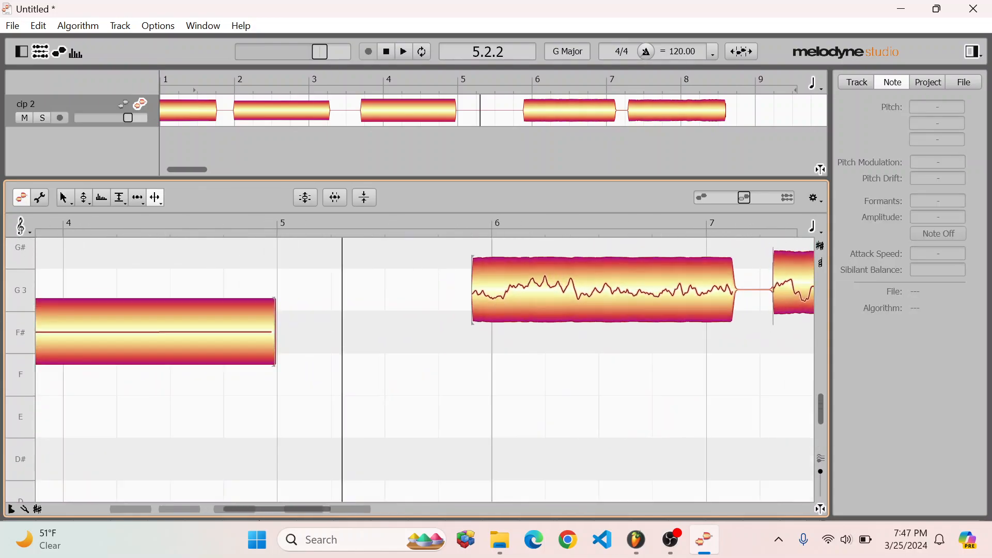
scroll(685, 266, "up", 3)
double_click(622, 310)
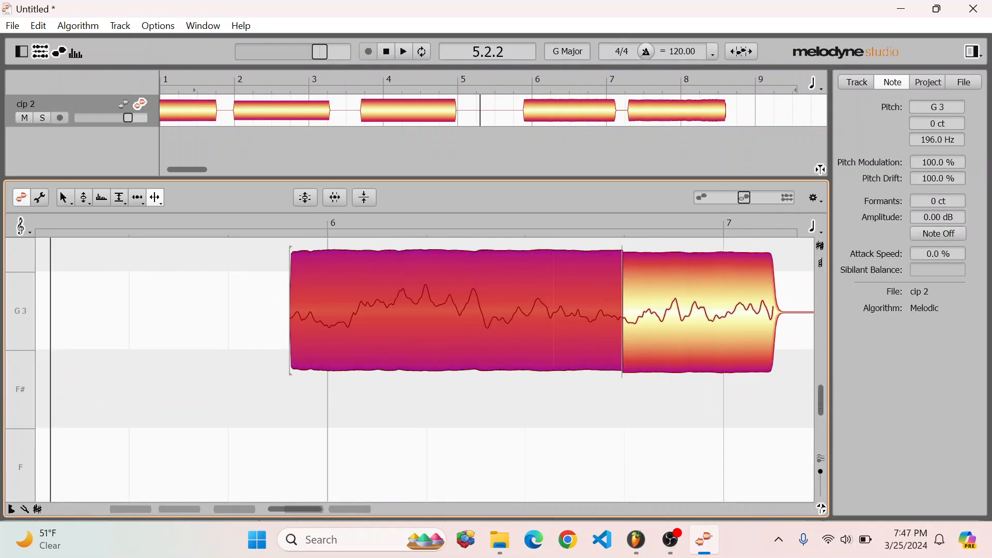
double_click(632, 310)
left_click(692, 310)
key("Delete")
left_click(558, 310)
key("Delete")
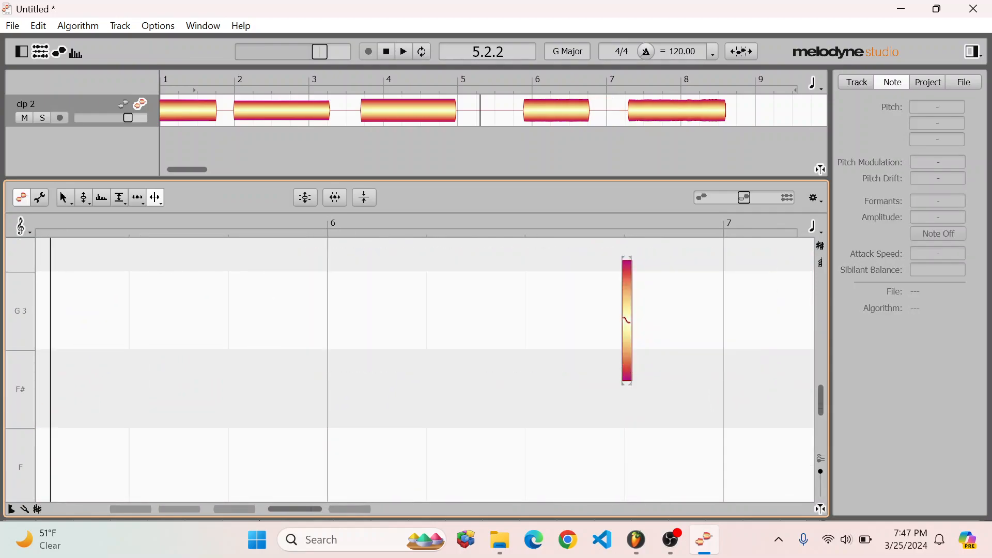
Trim the fourth note's slice thinner by cutting off and deleting its end portion
double_click(629, 320)
left_click(631, 320)
key("Delete")
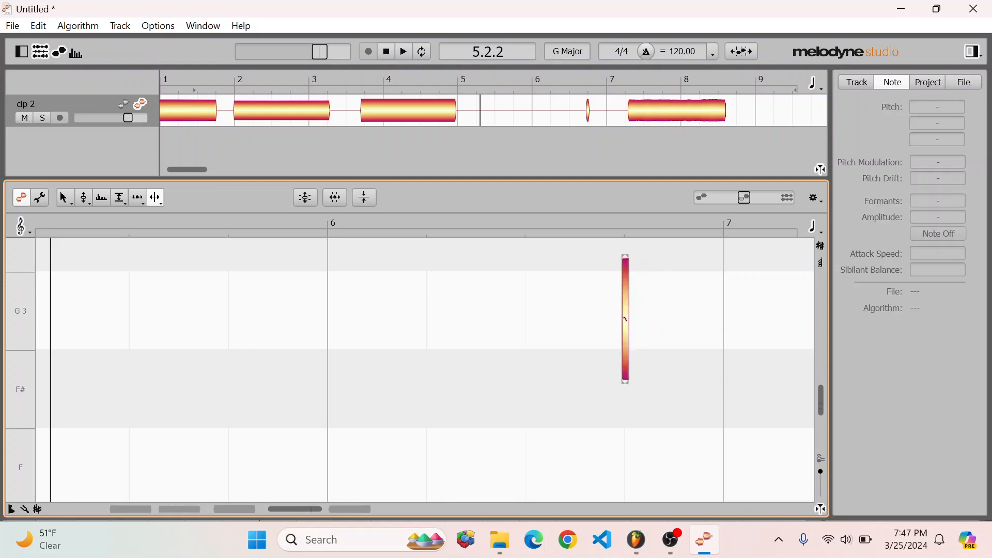
Stretch the fourth note's slice backward so that it starts midway between bars 5 and 6
scroll(675, 322, "down", 5)
key("F1")
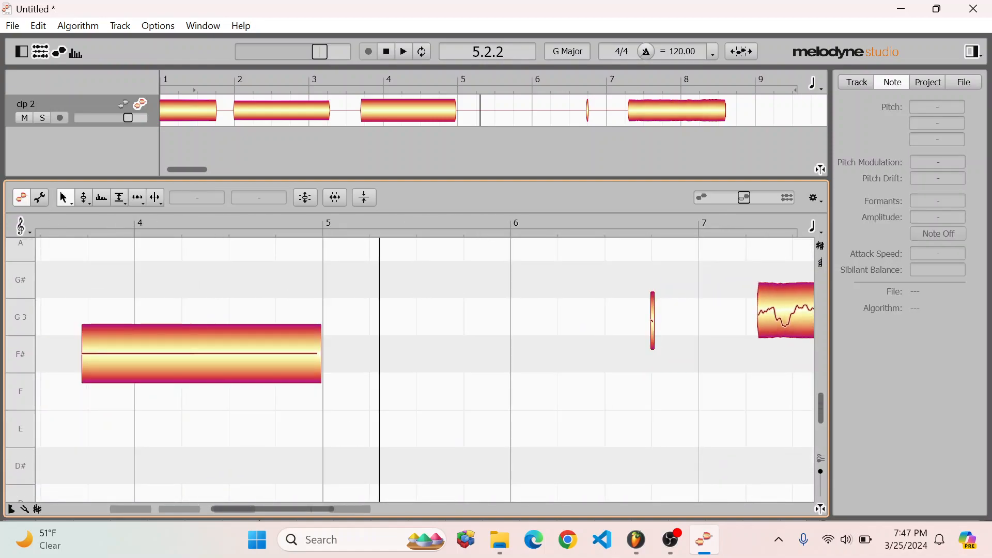
left_click_drag(652, 320, 416, 321)
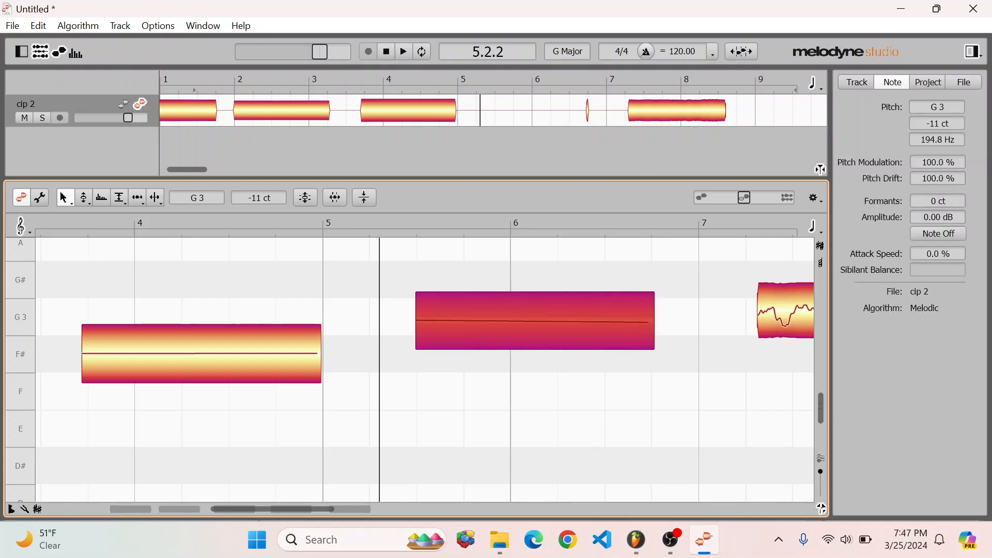
Set the fourth note's cents offset to 0 and its pitch modulation and pitch drift to 0 %
type("0")
key("Return")
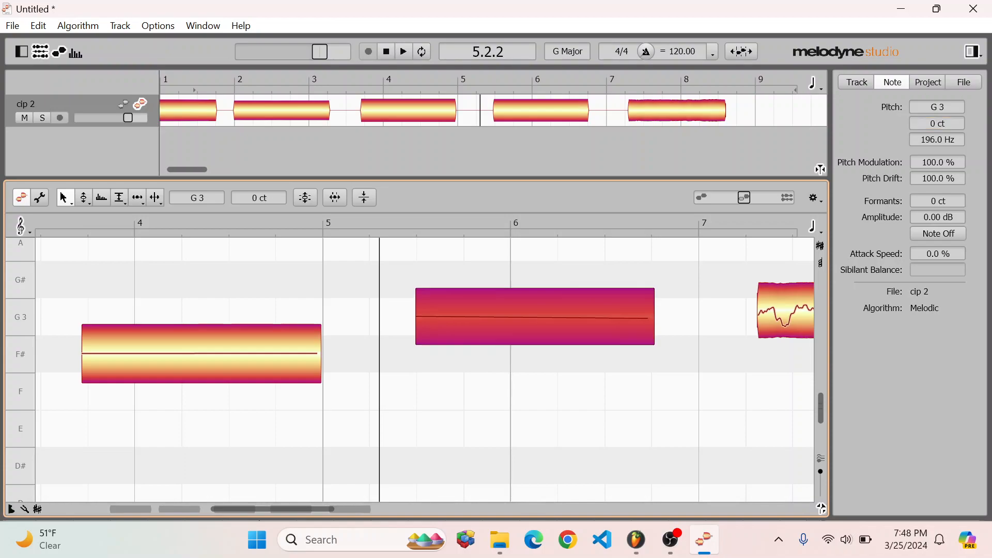
key("Tab")
type("0")
key("Return")
key("Tab")
key("BackSpace")
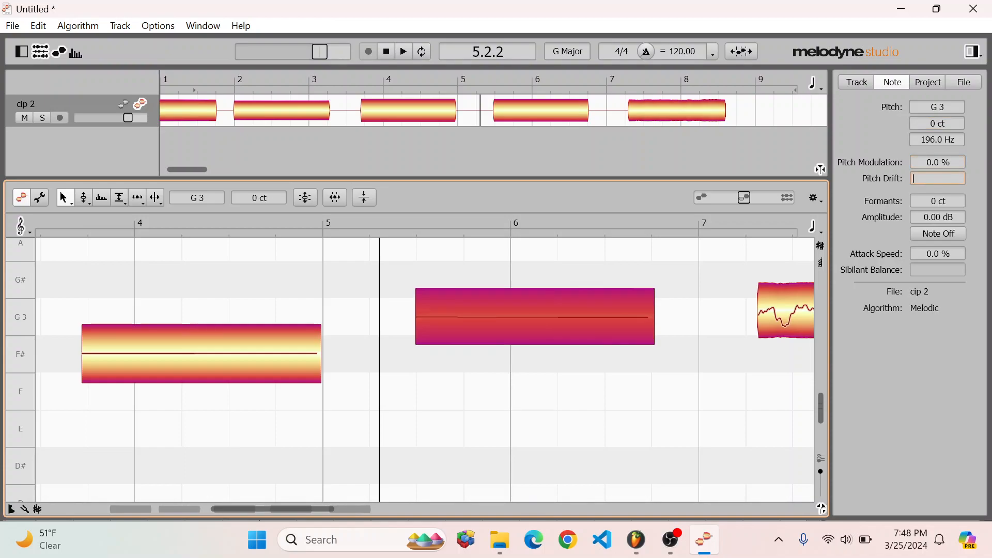
key("Return")
Move the fourth note down to F# 3, level with the first three notes
scroll(702, 356, "down", 5)
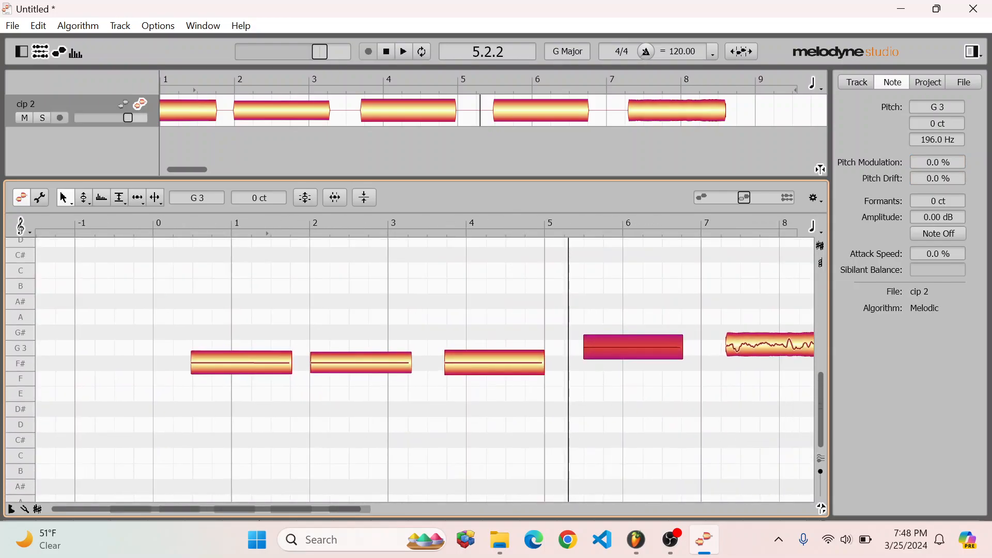
scroll(423, 361, "right", 3)
left_click_drag(462, 347, 462, 363)
left_click(547, 305)
Play back the audio and cut out a thin slice at bar 8 in the fifth note
scroll(604, 307, "up", 2)
scroll(602, 302, "up", 4)
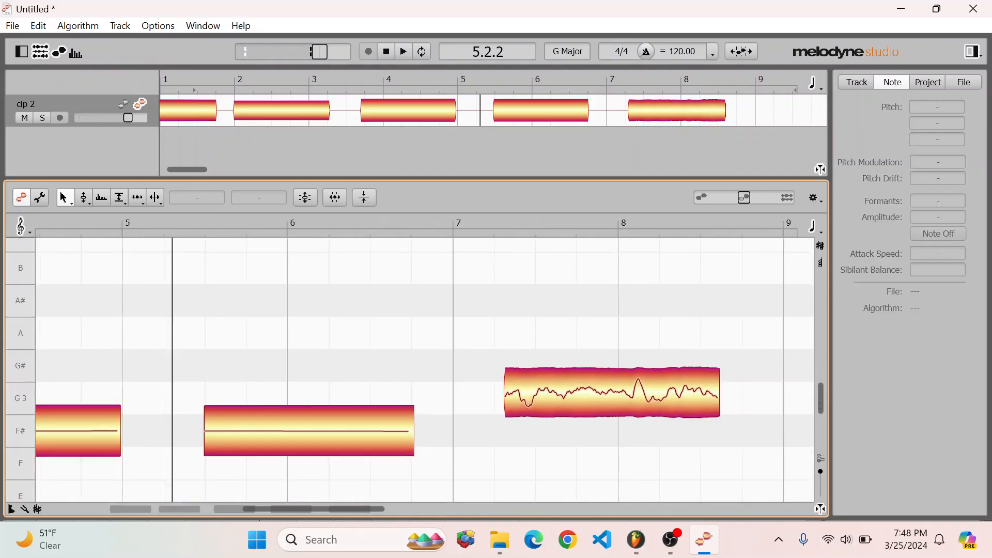
key("F6")
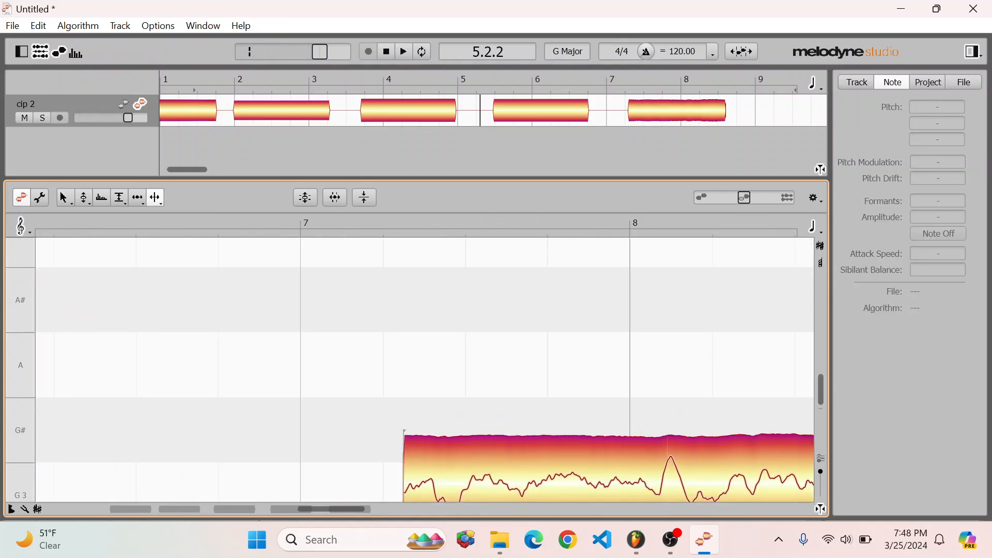
scroll(620, 315, "down", 3)
scroll(649, 318, "up", 2)
scroll(666, 330, "down", 3)
scroll(674, 330, "down", 2)
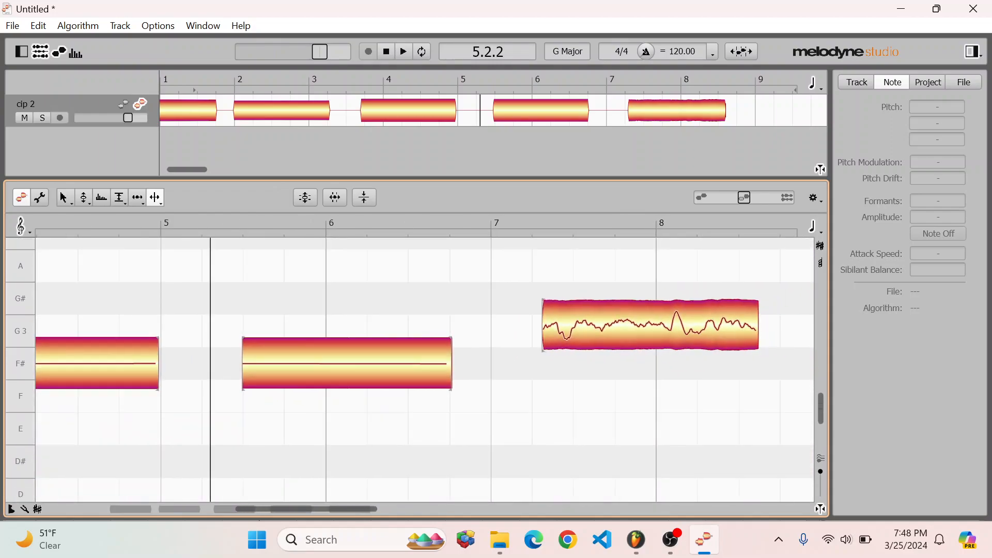
scroll(682, 325, "up", 6)
scroll(672, 330, "up", 2)
key("space")
key("space")
scroll(424, 369, "left", 10)
scroll(443, 370, "left", 1)
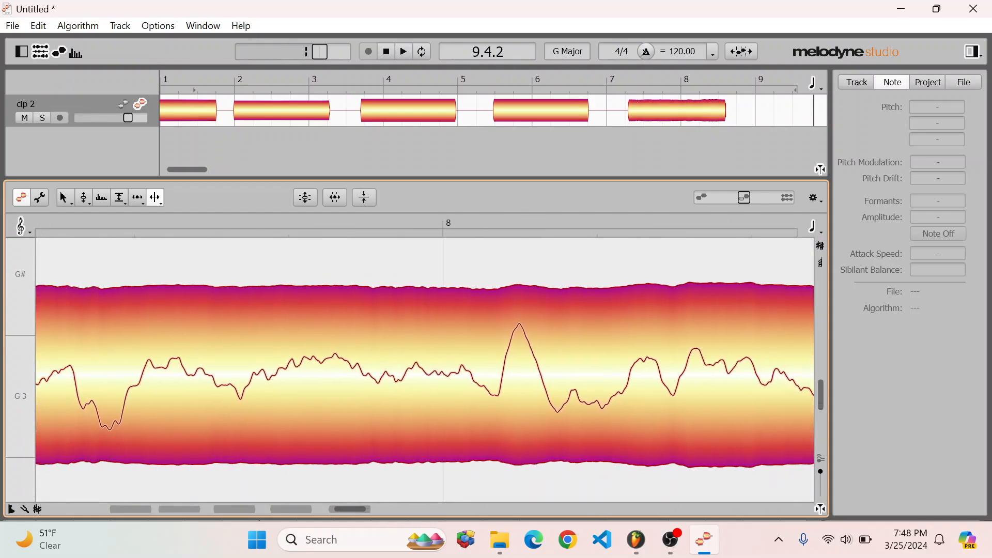
double_click(443, 372)
key("Escape")
double_click(453, 372)
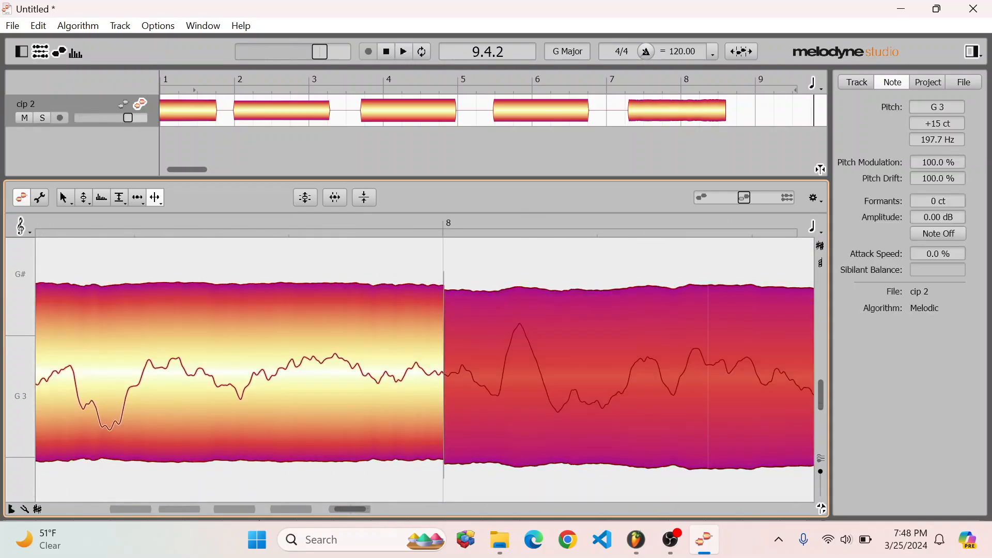
Delete the parts of the fifth note on both sides of the thin slice
left_click(496, 372)
key("Delete")
left_click(403, 372)
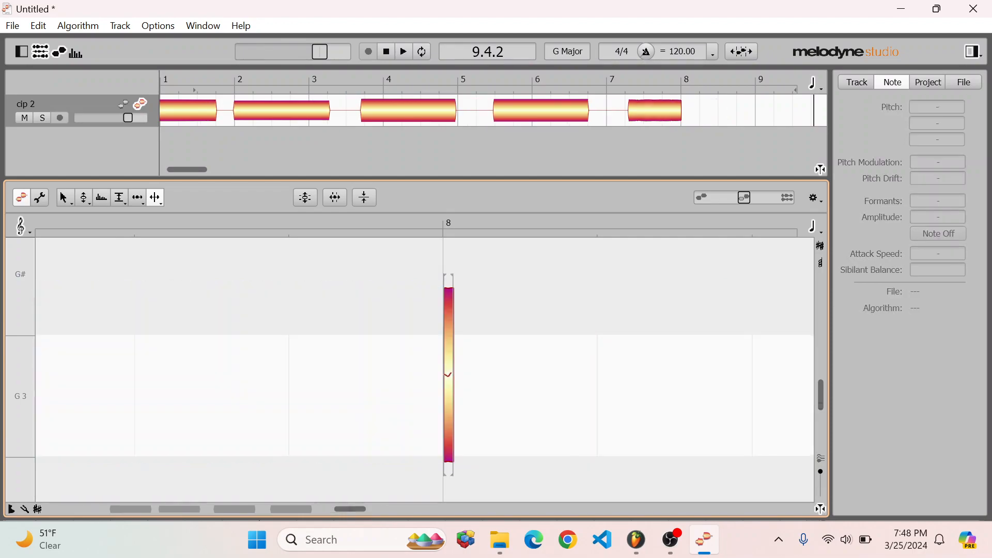
key("Delete")
Stretch the fifth note's slice backward to about 1.25 bars and shift it so that it starts at bar 7
scroll(409, 370, "down", 3)
key("F1")
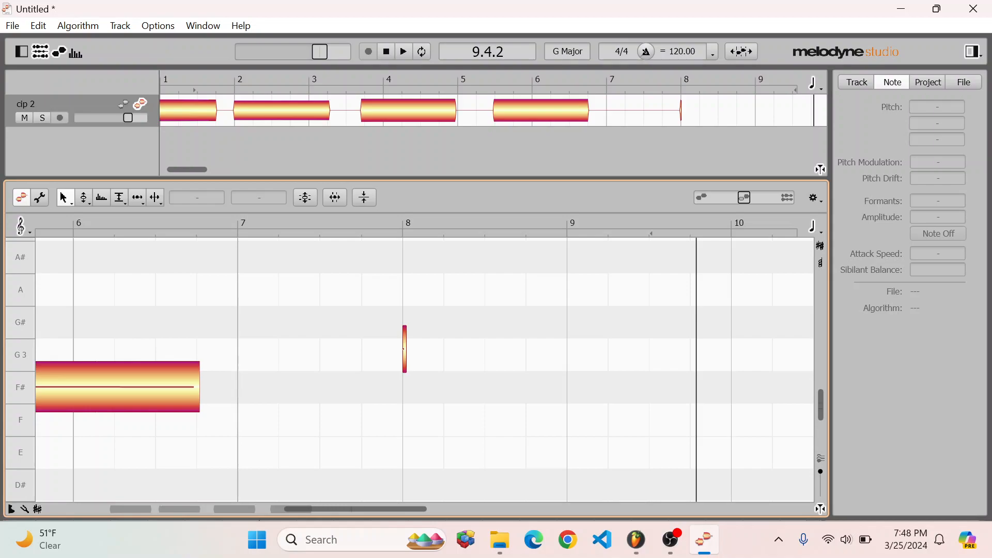
left_click_drag(404, 349, 196, 349)
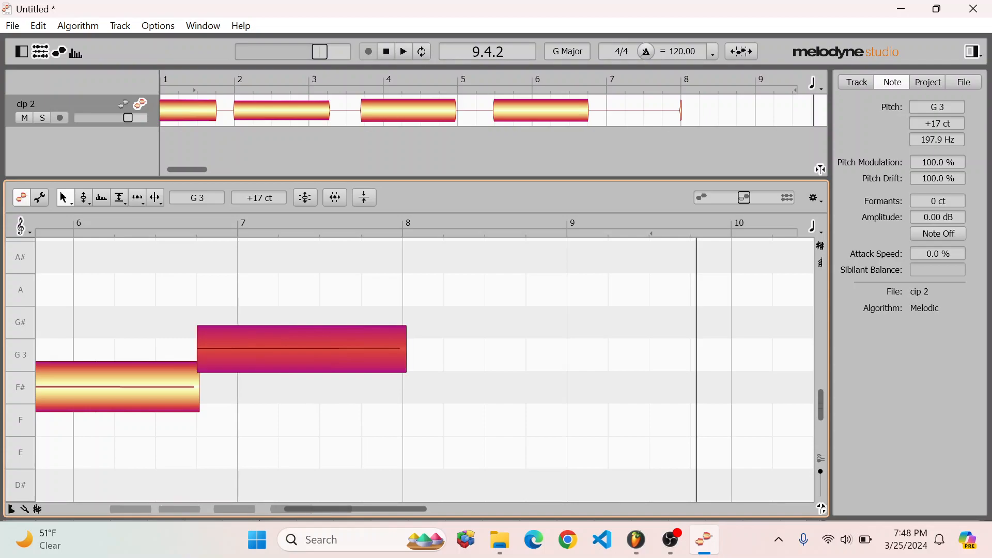
key("Right")
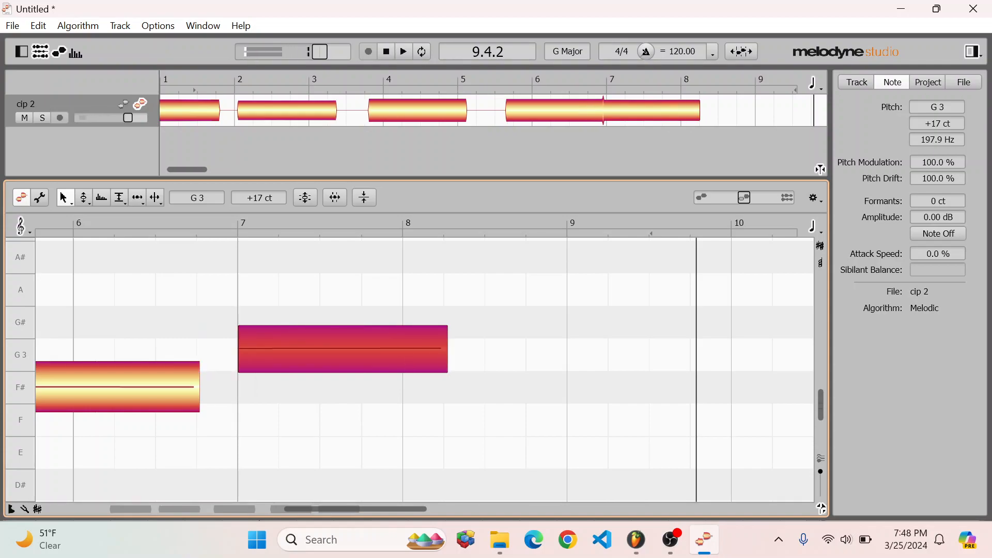
Lower the fifth note to F# 3 and set its pitch modulation and pitch drift to 0 % and its cents offset to 0
key("Down")
double_click(937, 163)
type("0")
key("Return")
double_click(938, 178)
type("0")
key("Return")
double_click(938, 123)
type("0")
key("Return")
key("Escape")
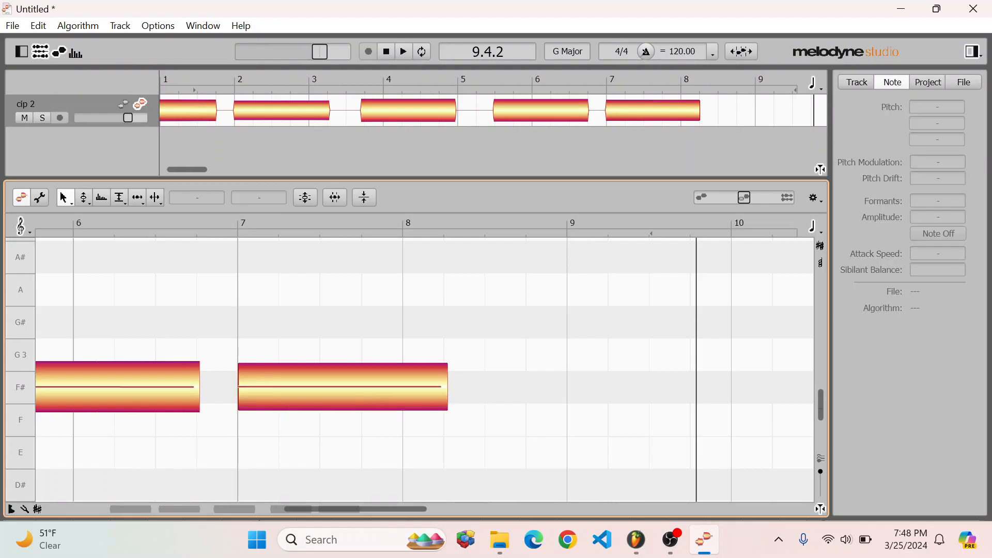
Move the third, fourth and fifth notes earlier so that they start at about bars 3.5, 5 and 6.5
scroll(600, 310, "down", 3)
scroll(590, 455, "down", 1)
left_click_drag(589, 453, 196, 320)
left_click(196, 320)
left_click_drag(338, 406, 325, 406)
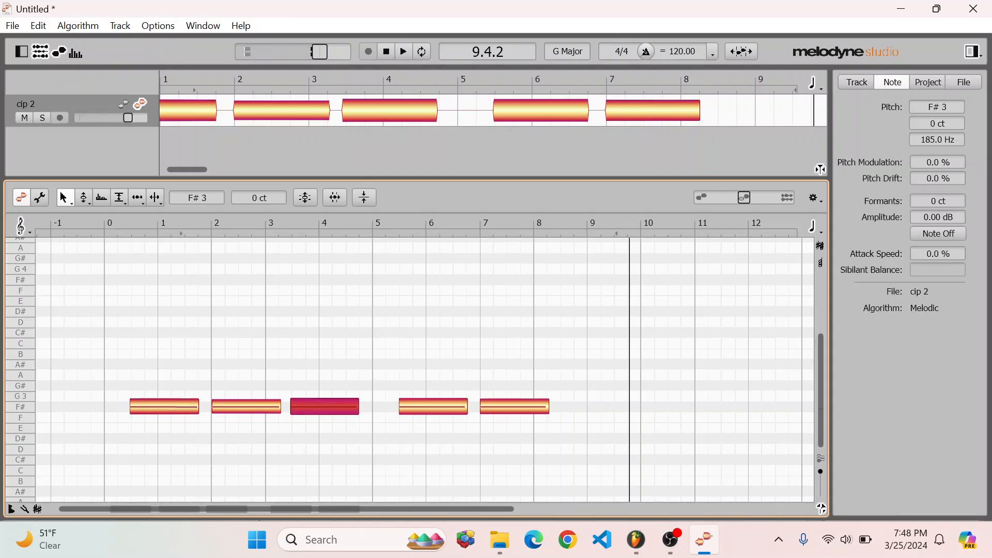
left_click_drag(432, 406, 406, 406)
left_click_drag(514, 406, 487, 406)
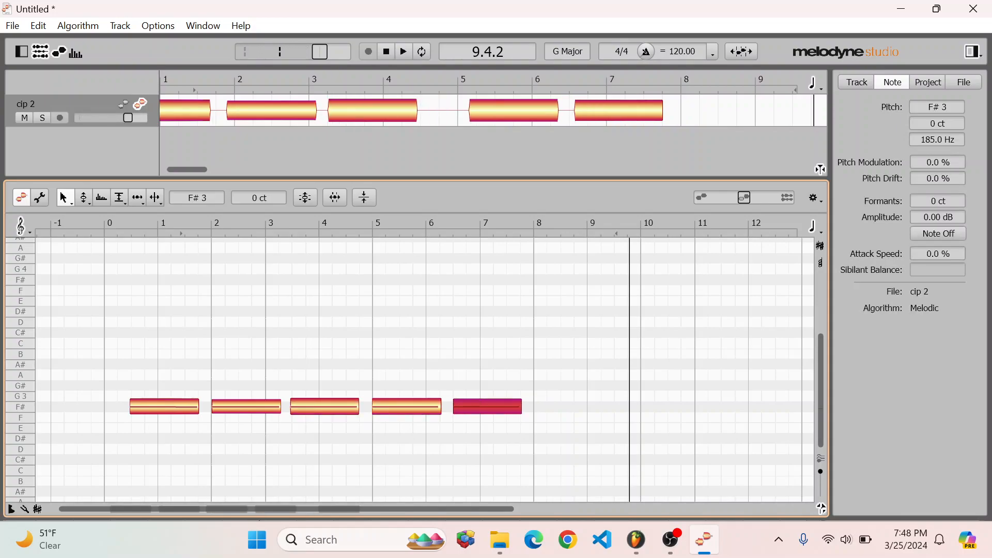
Set the pitch of all five notes to C 2
key("ctrl+a")
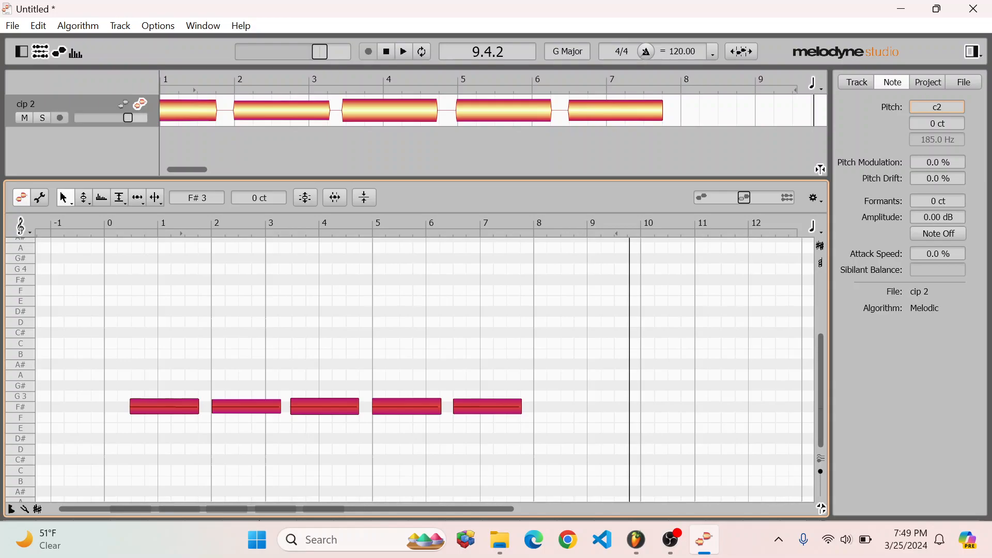
key("Return")
scroll(413, 369, "down", 5)
Set the pitch of all five notes to C 1
left_click_drag(564, 345, 129, 432)
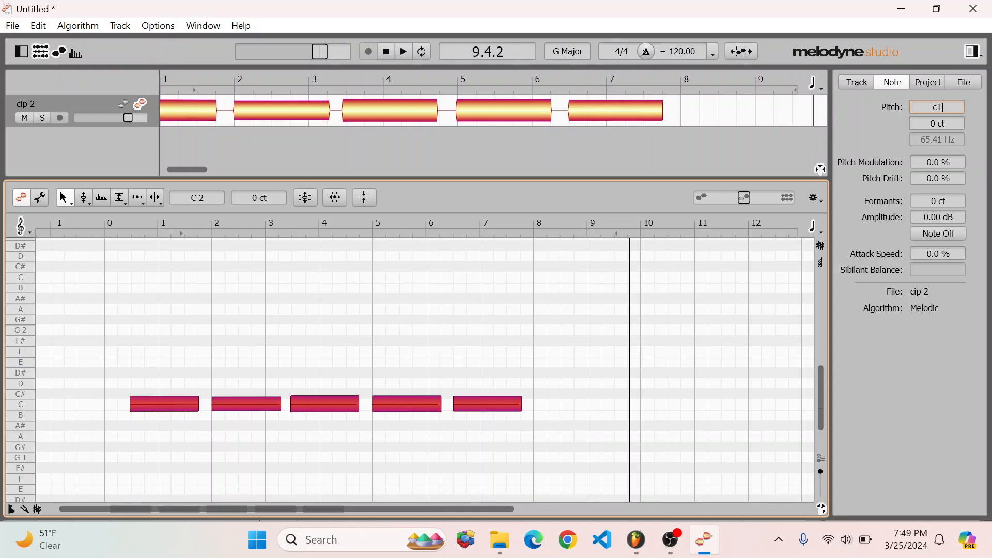
type("c1")
key("Return")
Raise the second to fifth notes in semitone steps to C# 1, D 1, D# 1 and E 1
scroll(413, 370, "down", 2)
left_click_drag(567, 367, 248, 459)
left_click_drag(605, 417, 322, 448)
left_click_drag(562, 413, 397, 483)
left_click_drag(404, 449, 404, 439)
left_click_drag(514, 416, 470, 427)
Copy all five notes and paste them just after bar 8
left_click_drag(536, 380, 74, 501)
key("space")
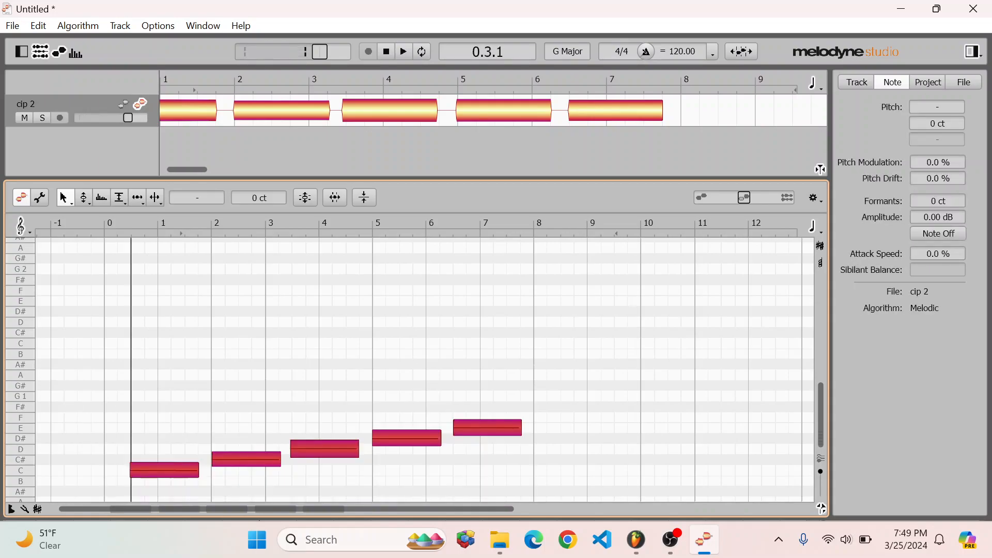
left_click(545, 380)
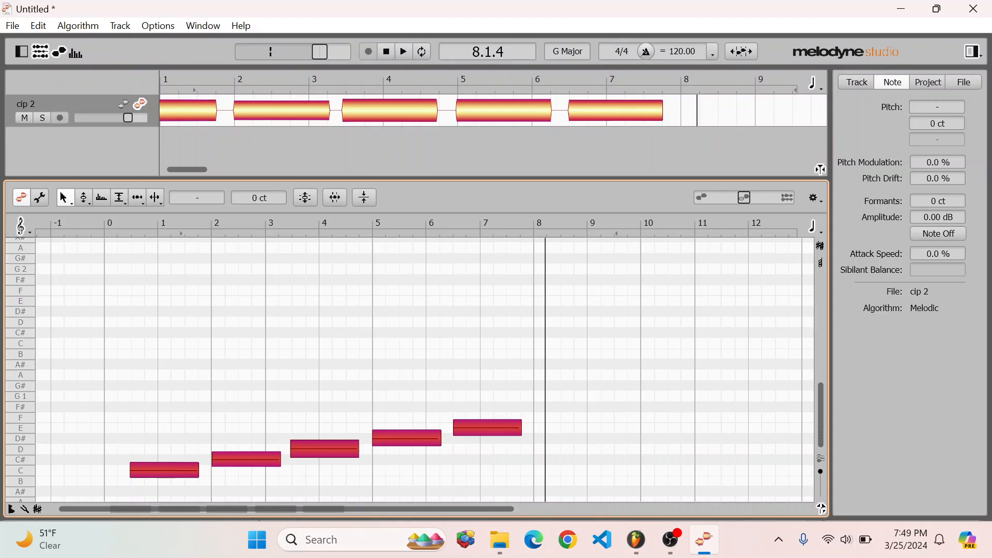
key("ctrl+v")
Raise the five pasted notes by five semitones so that they continue the scale from F 1 to A 1
left_click_drag(558, 490, 804, 357)
key("Up")
key("Up")
key("Up")
key("Up")
key("Up")
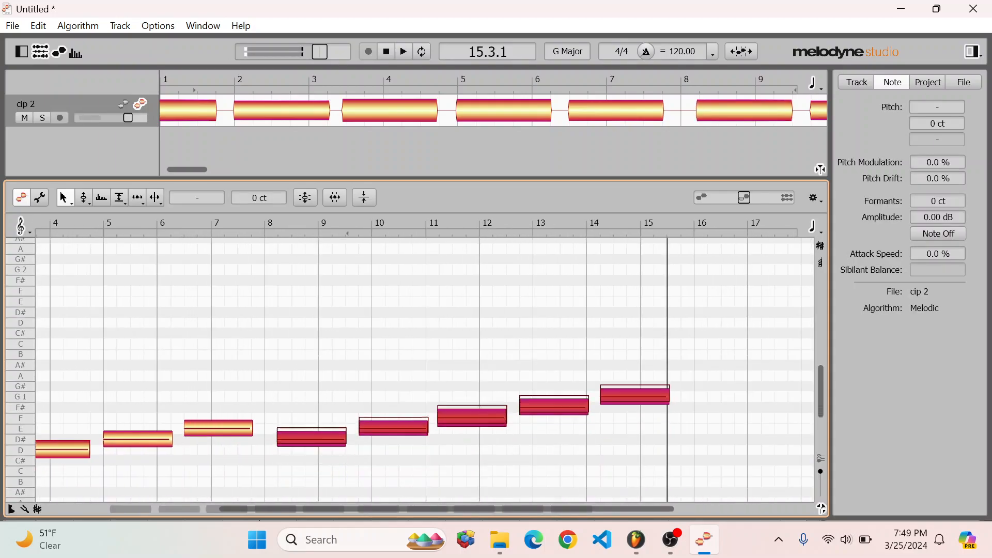
Copy all ten notes and paste them just before bar 16, after the last note
left_click_drag(758, 330, 31, 499)
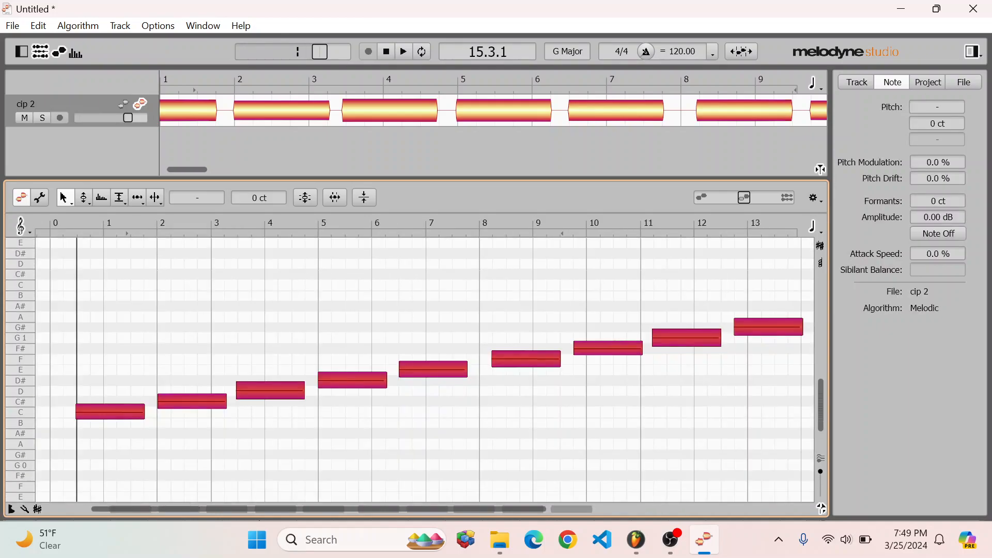
scroll(625, 430, "right", 6)
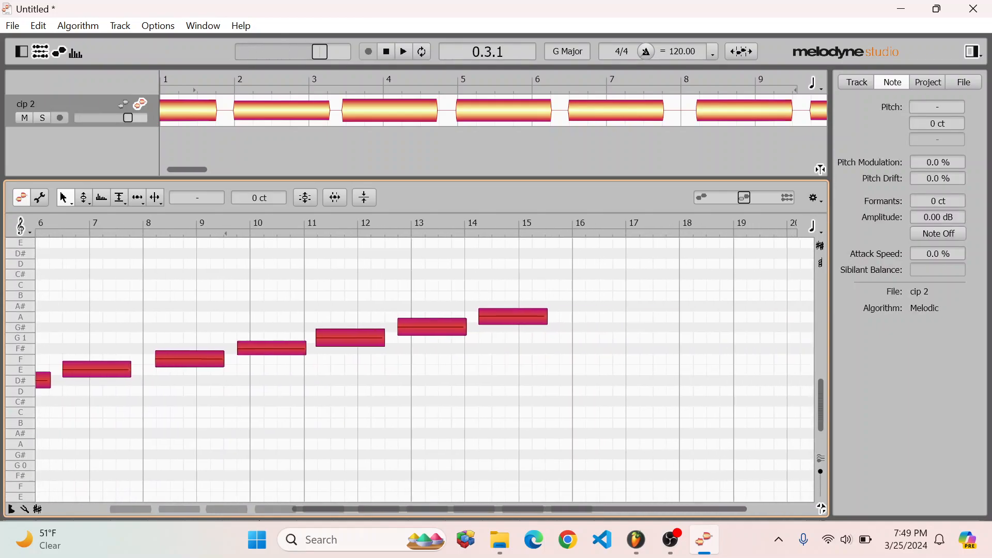
scroll(625, 430, "down", 5)
scroll(578, 274, "up", 5)
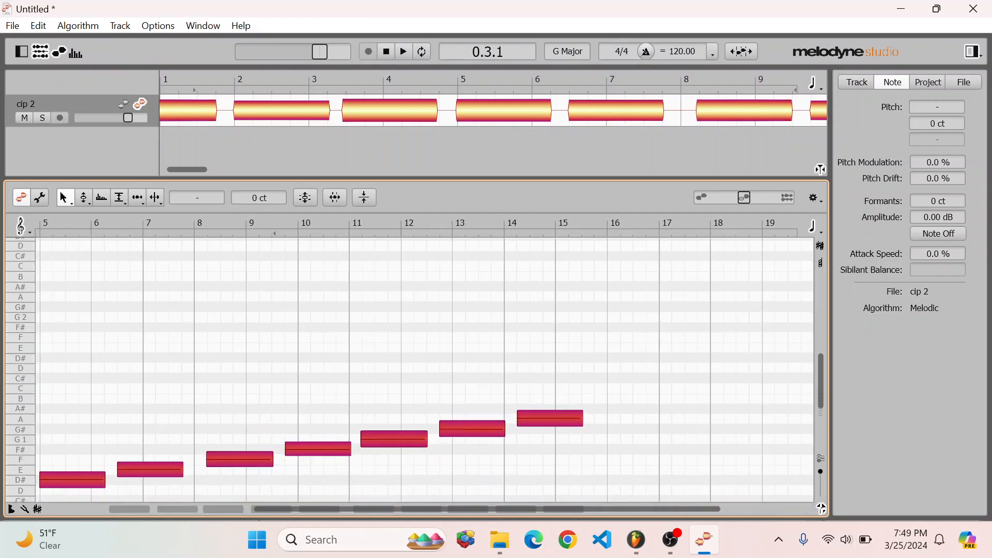
left_click(605, 225)
key("ctrl+v")
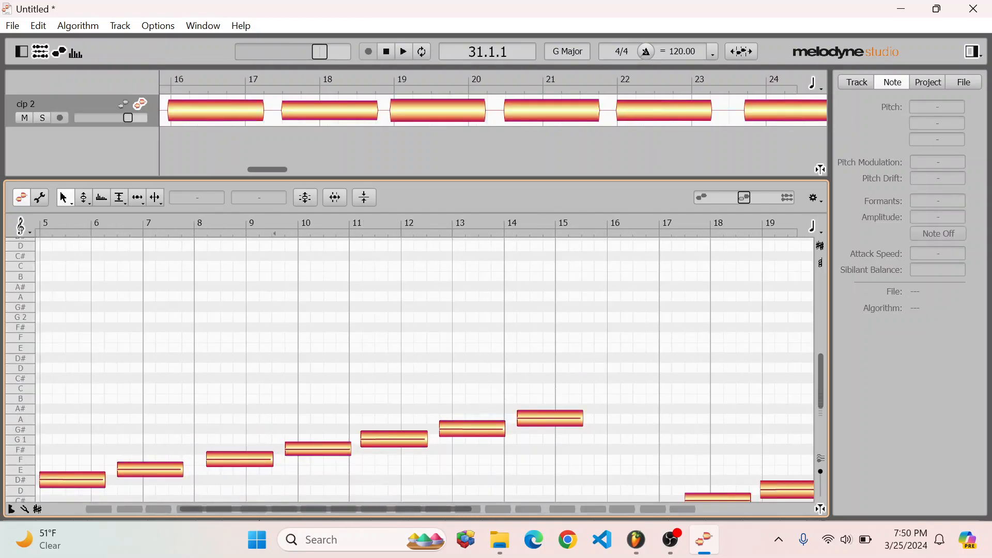
Raise the ten pasted notes by ten semitones so that they continue the scale from A# 1 to G 2
scroll(424, 369, "down", 3)
left_click_drag(633, 405, 822, 256)
scroll(425, 370, "left", 10)
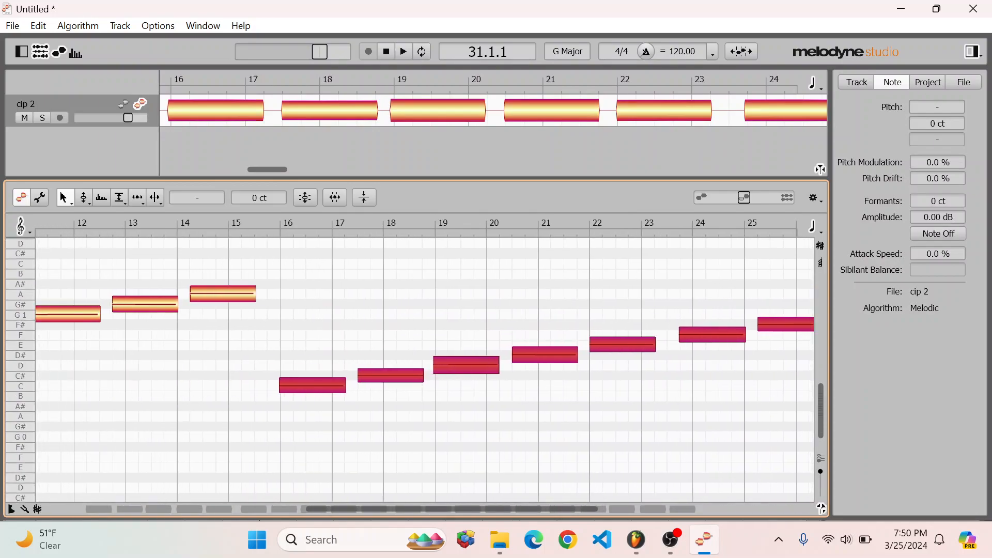
left_click_drag(314, 385, 314, 283)
left_click(383, 448)
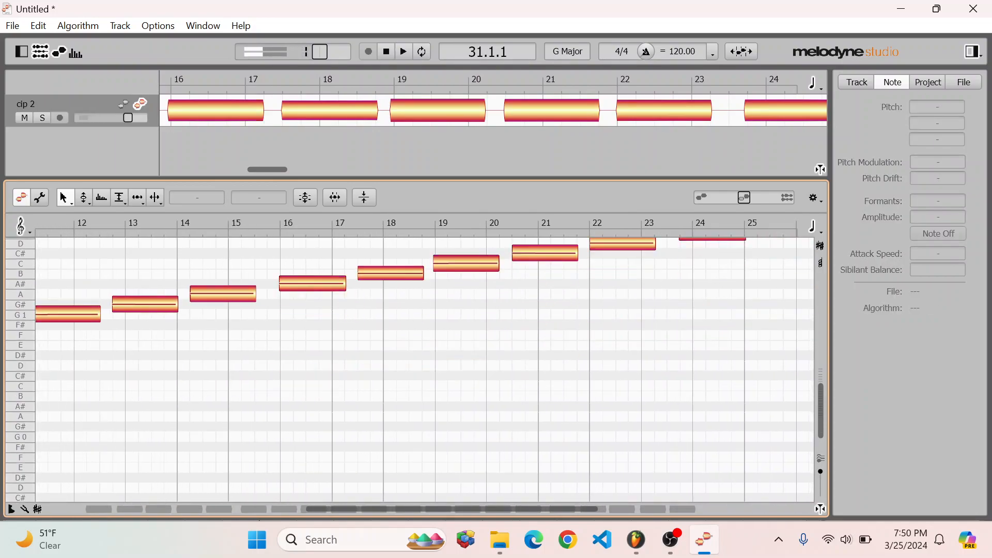
Copy all twenty notes and paste them in bar 31, after the last note
scroll(382, 448, "down", 4)
scroll(382, 449, "down", 3)
left_click_drag(540, 348, 36, 496)
scroll(602, 400, "up", 8)
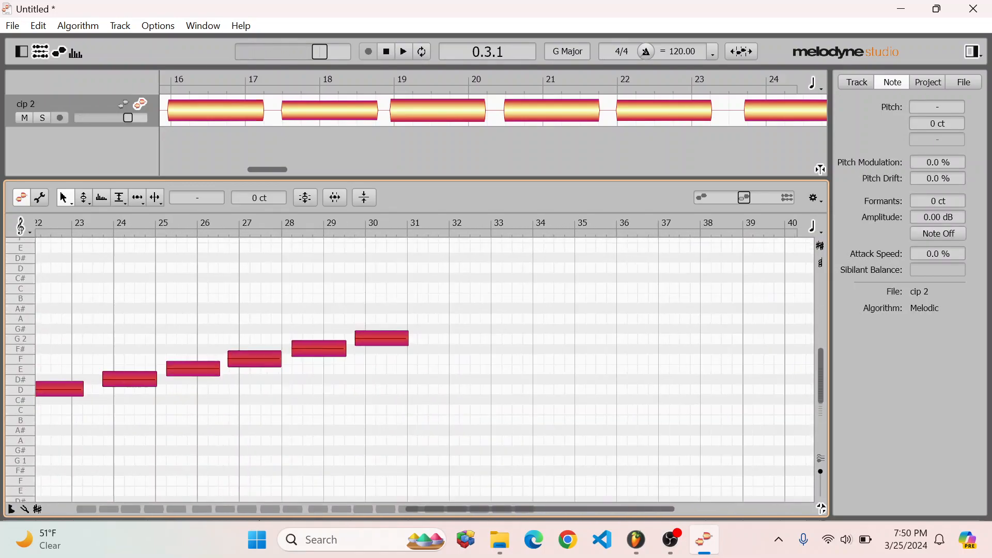
left_click(408, 227)
key("ctrl+v")
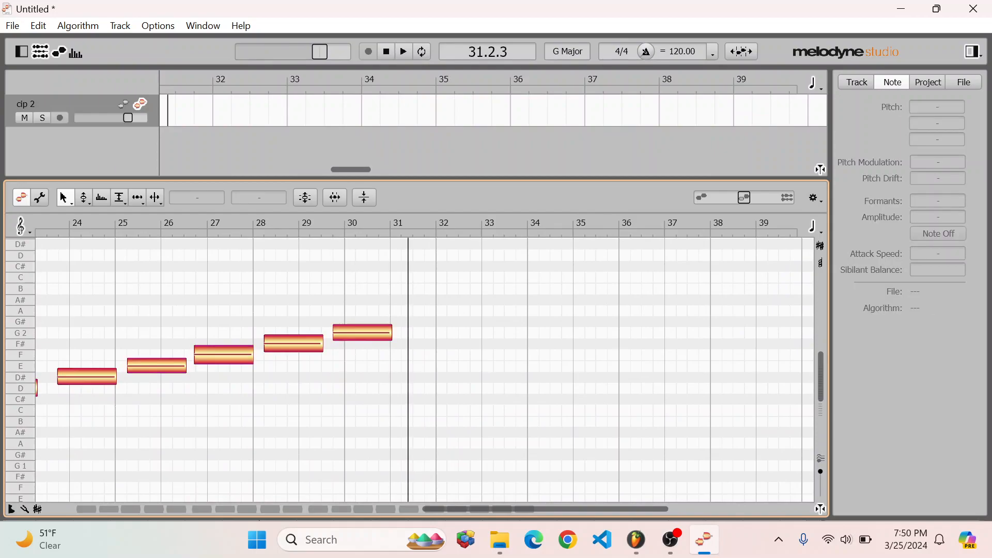
Raise the twenty pasted notes by twenty semitones so that they continue the scale from G# 2
scroll(445, 362, "down", 3)
scroll(468, 365, "down", 2)
left_click_drag(447, 442, 811, 243)
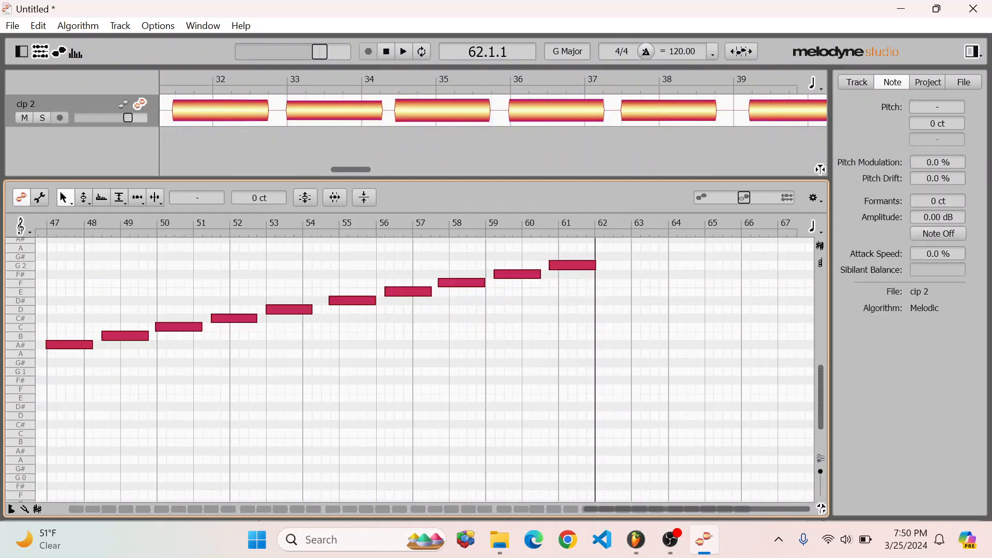
scroll(424, 369, "left", 15)
left_click_drag(318, 433, 317, 256)
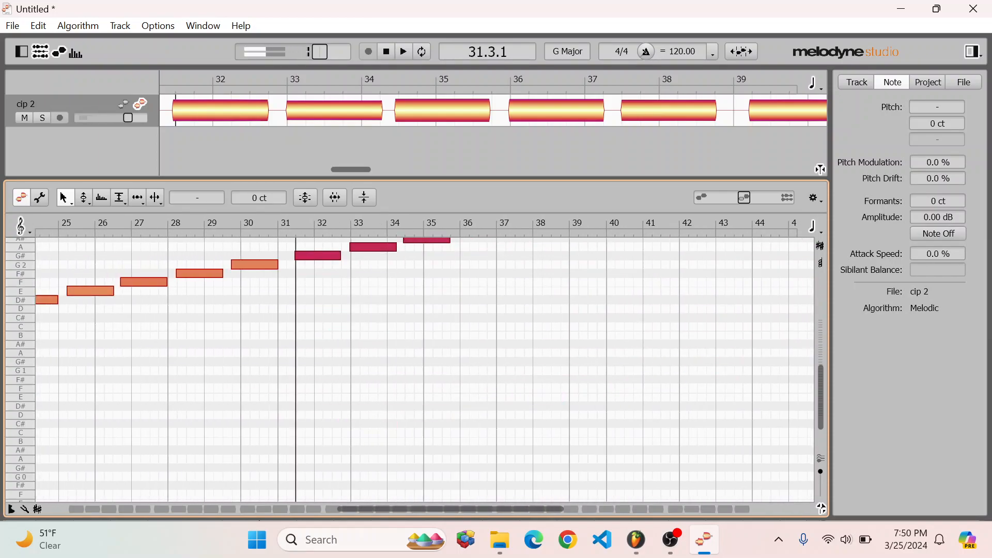
Copy the twenty raised notes and paste them in bar 62, after the last note
scroll(425, 369, "up", 5)
scroll(425, 370, "right", 10)
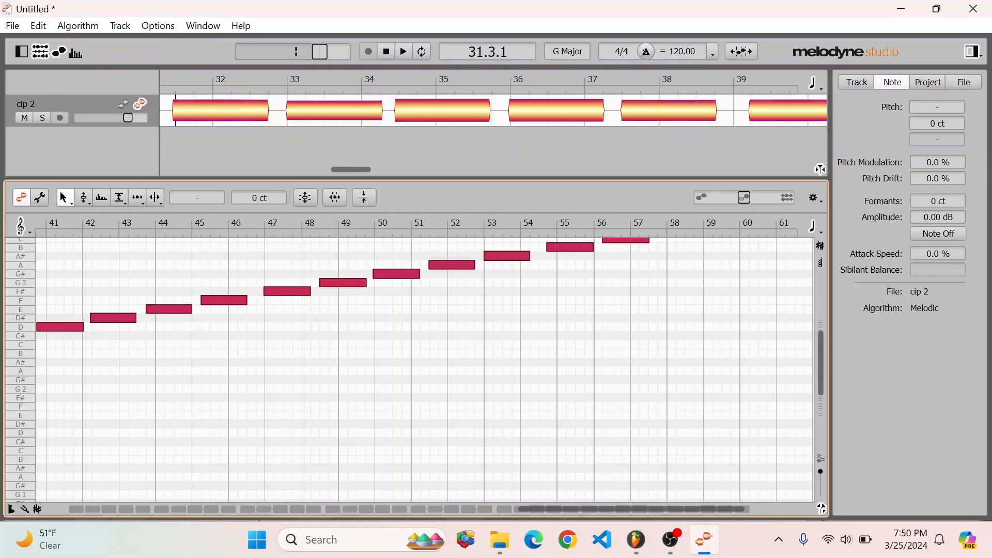
scroll(424, 369, "up", 2)
scroll(425, 370, "right", 4)
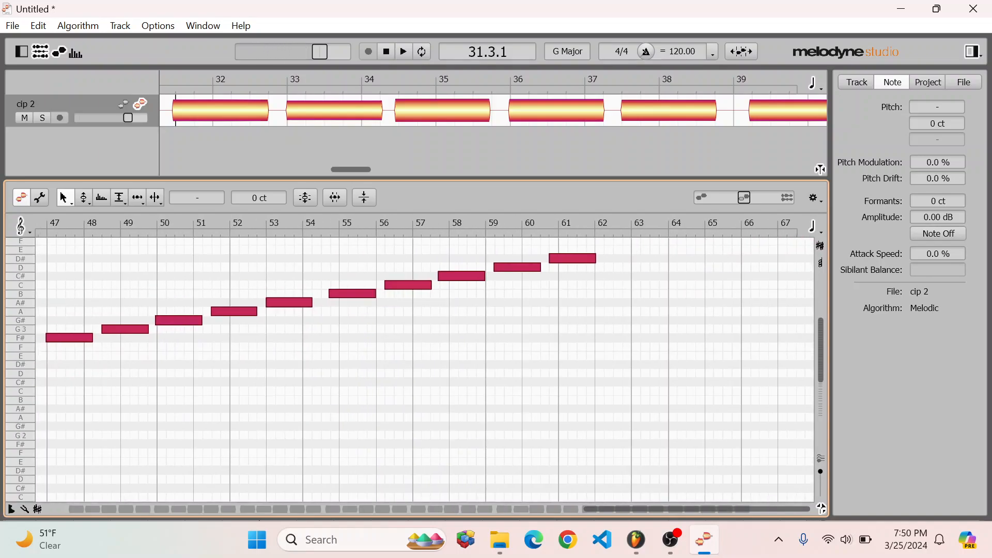
left_click(606, 362)
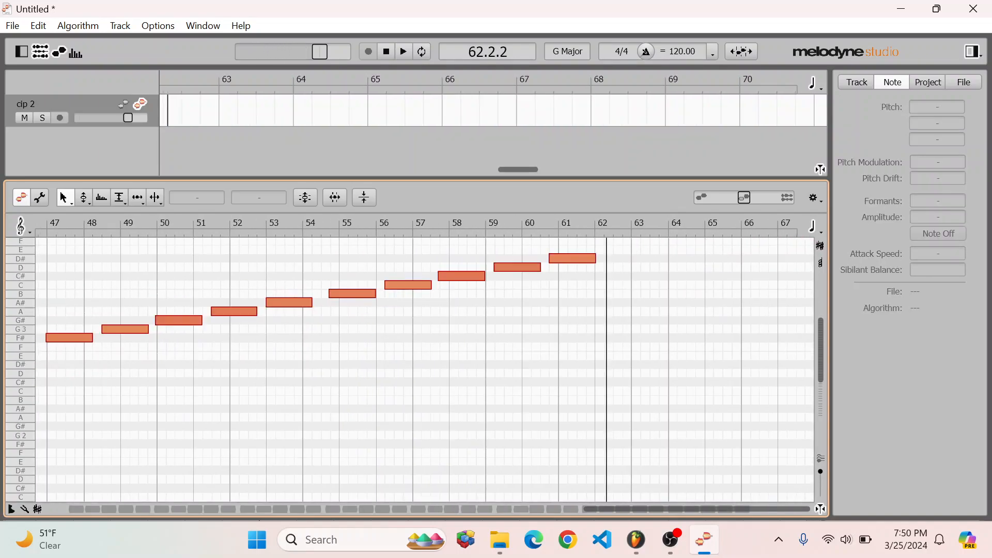
key("ctrl+v")
Raise the newly pasted twenty notes by twenty semitones so that they continue the scale from E 4
left_click_drag(613, 441, 820, 241)
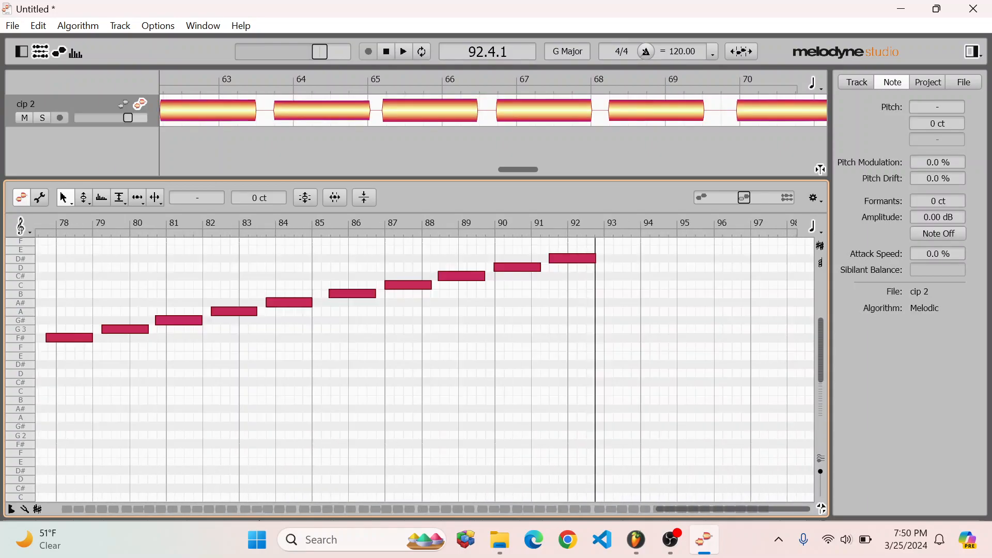
scroll(425, 369, "left", 15)
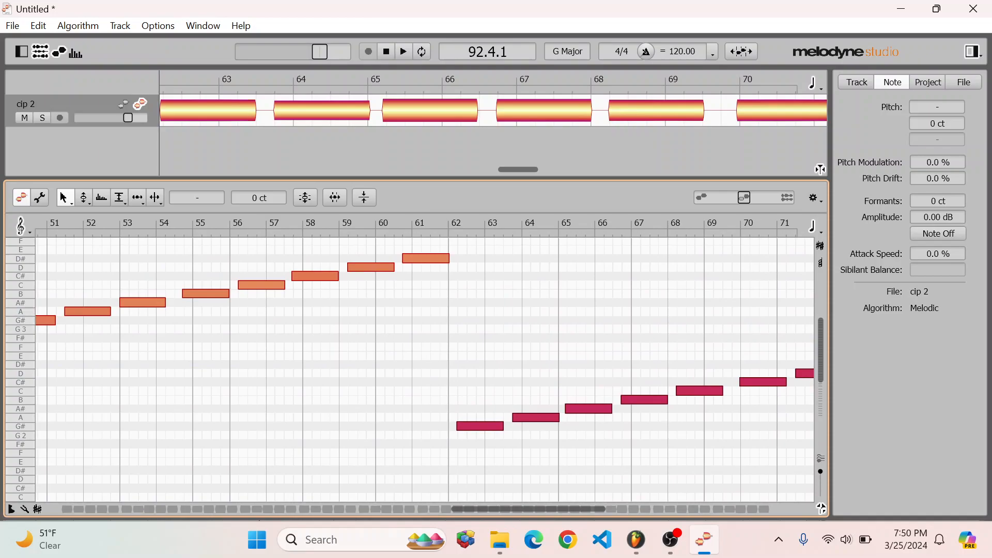
left_click_drag(470, 445, 814, 239)
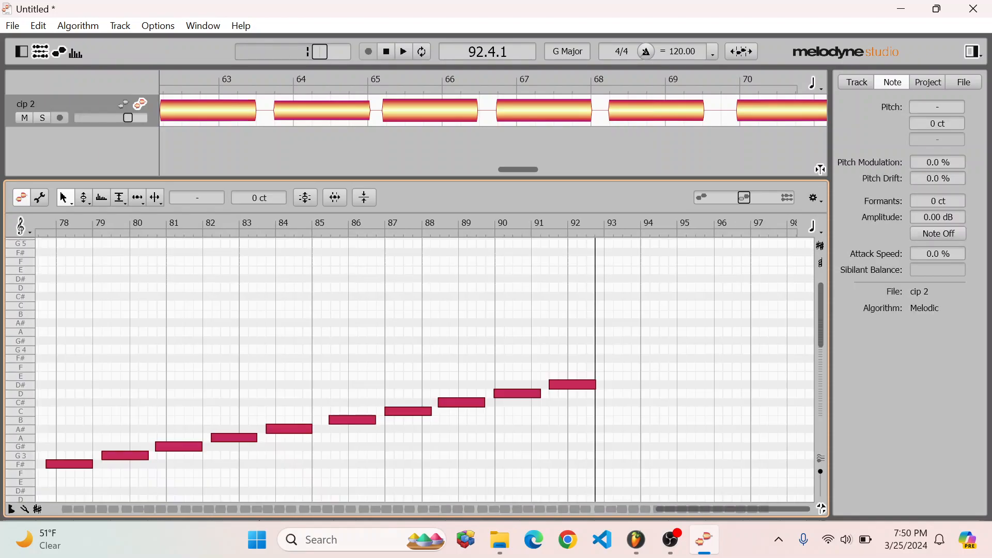
scroll(425, 369, "left", 14)
scroll(425, 368, "down", 2)
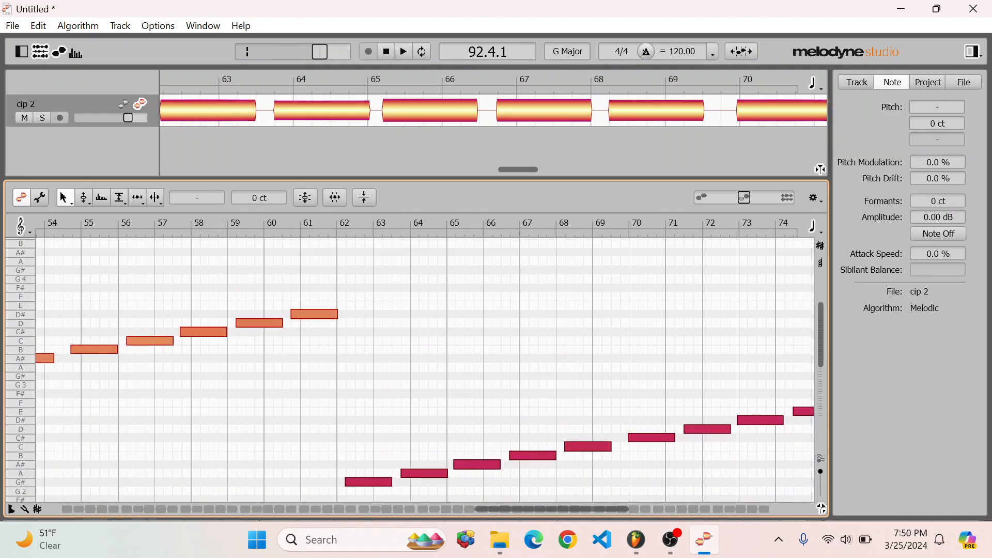
left_click_drag(368, 481, 369, 306)
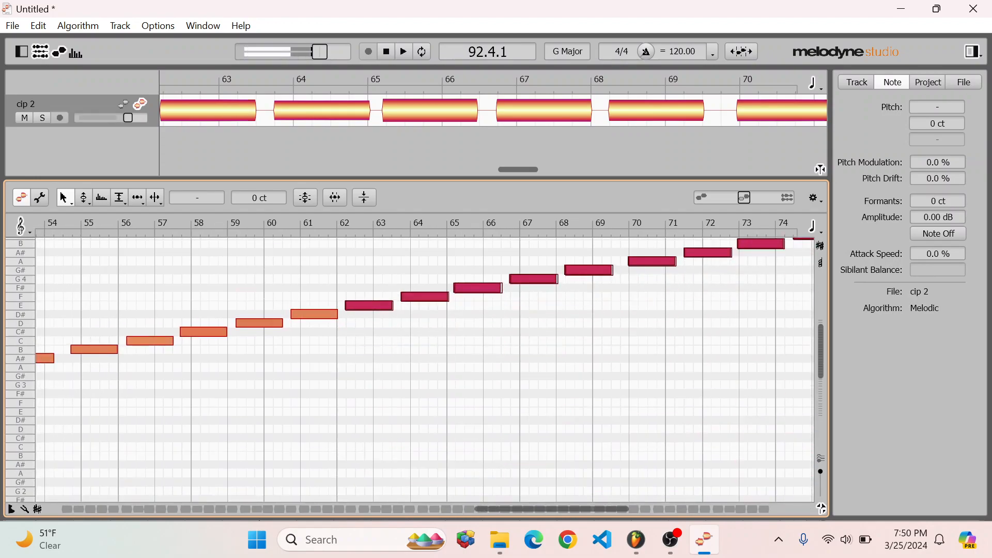
Export the scale as a WAV file named ciphie kiwi chrom in the Downloads folder
left_click(13, 26)
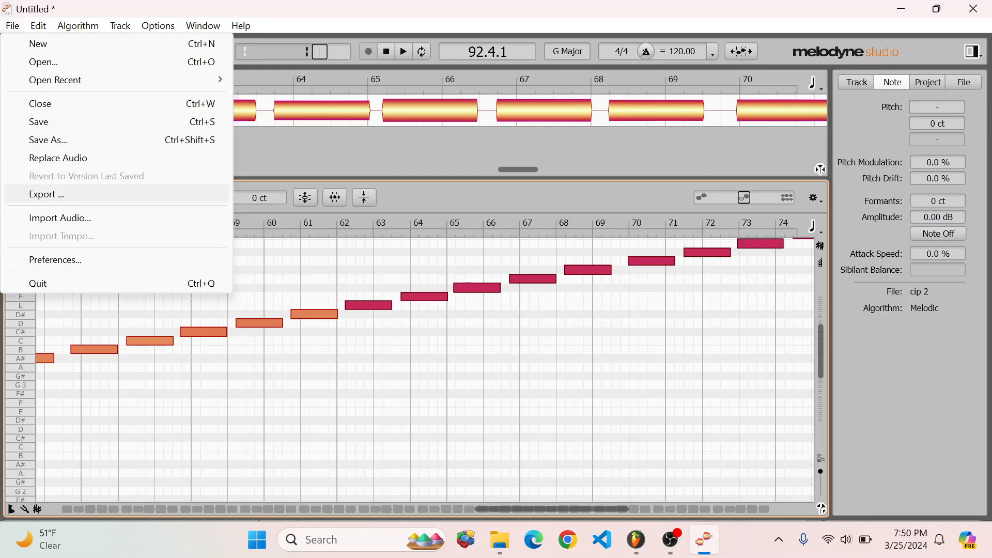
left_click(47, 194)
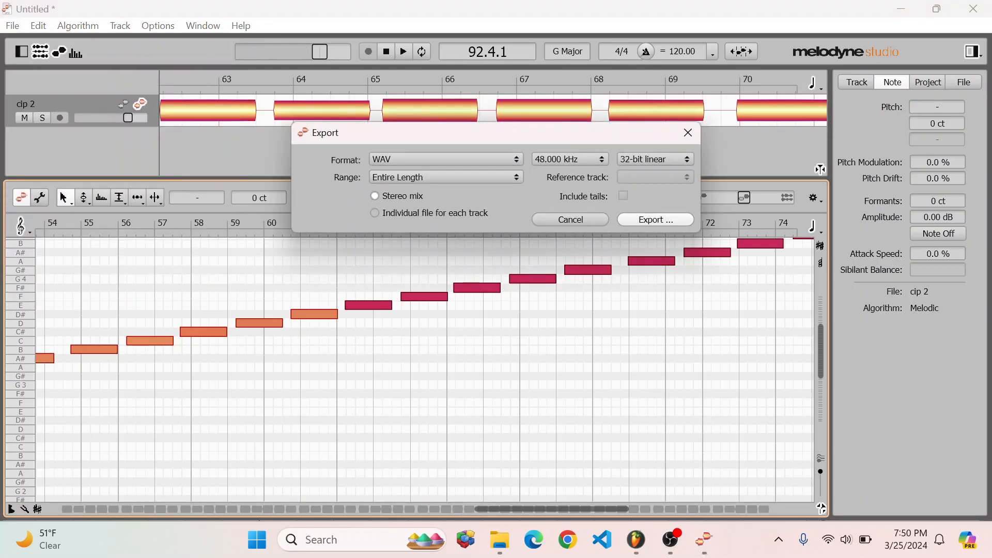
left_click(655, 220)
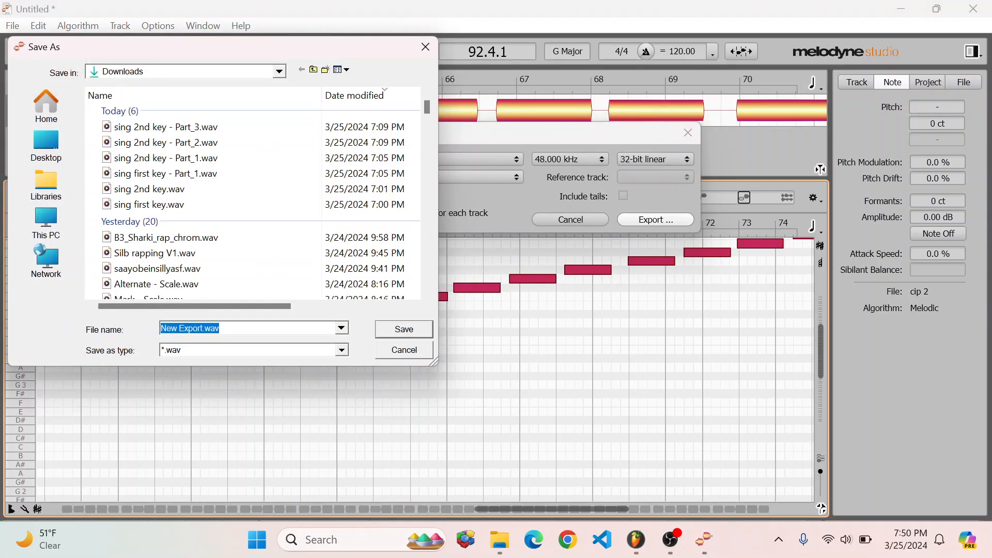
type("ciphie")
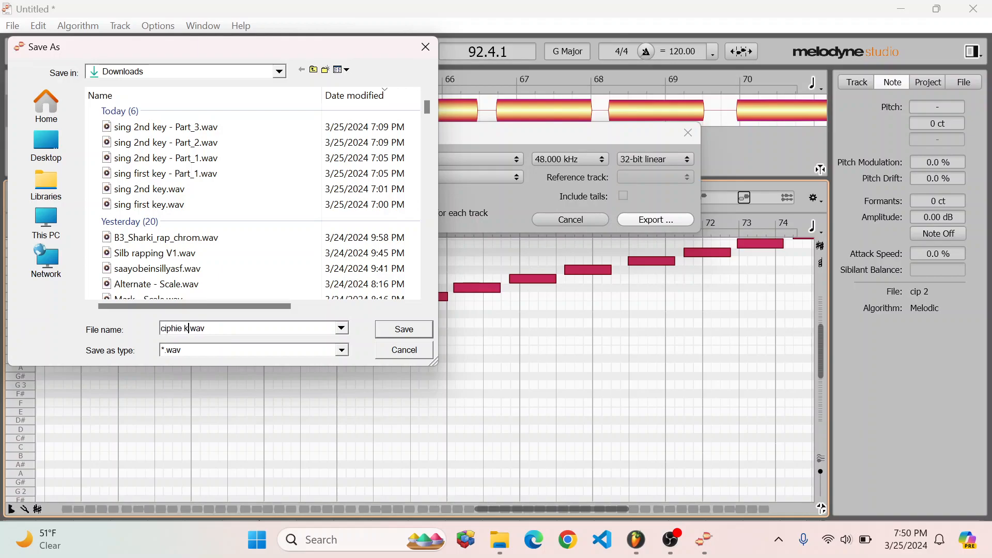
type(" kiwi chrom")
key("Return")
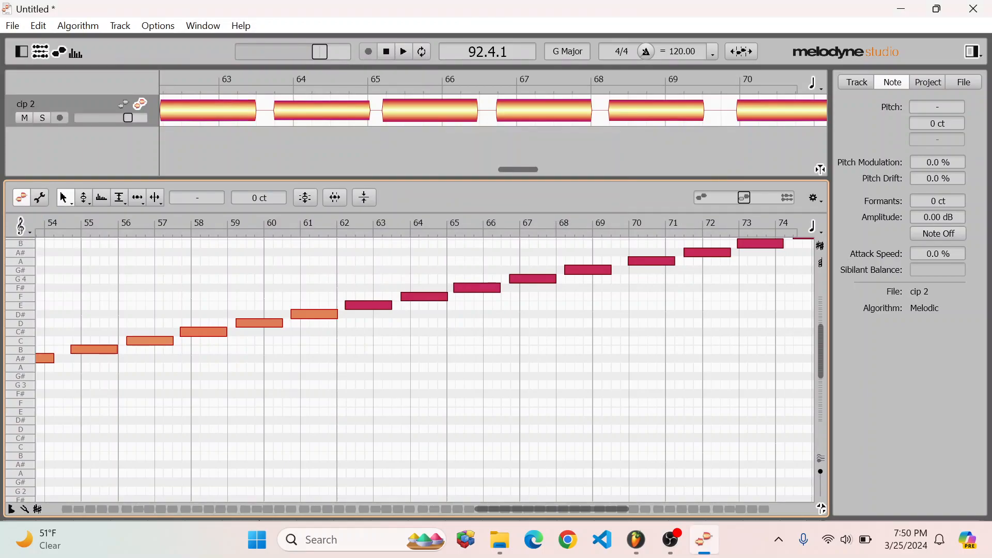
Close Melodyne, discarding the project changes, and return to FL Studio
left_click(973, 8)
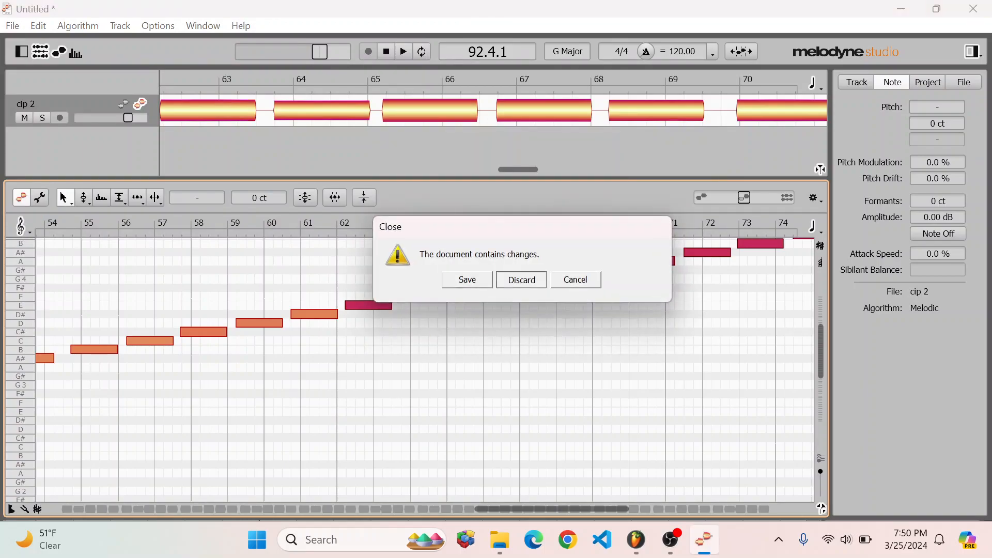
left_click(522, 280)
left_click(803, 29)
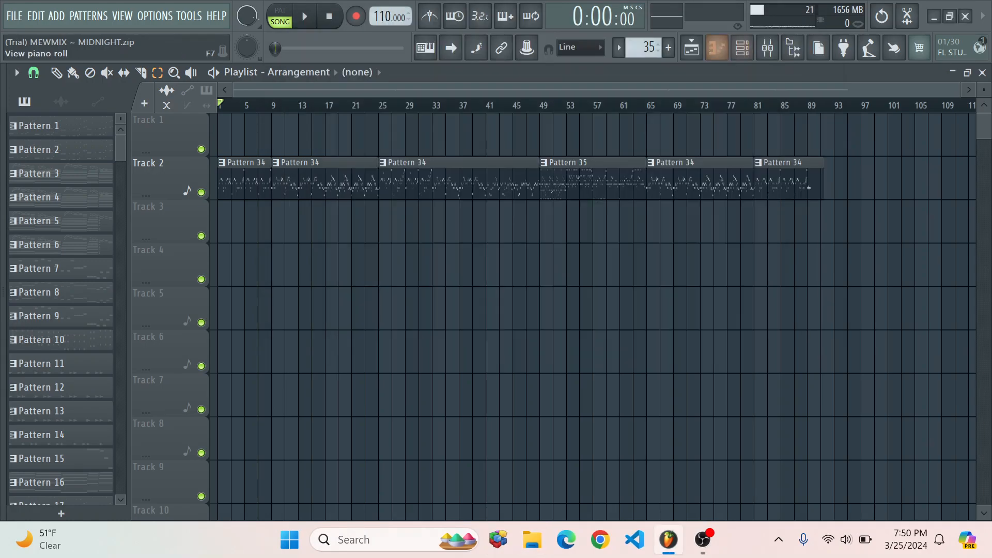
Open the prange guy scale Slicex channel from the channel rack and move its window fully into view
left_click(741, 47)
scroll(217, 439, "down", 4)
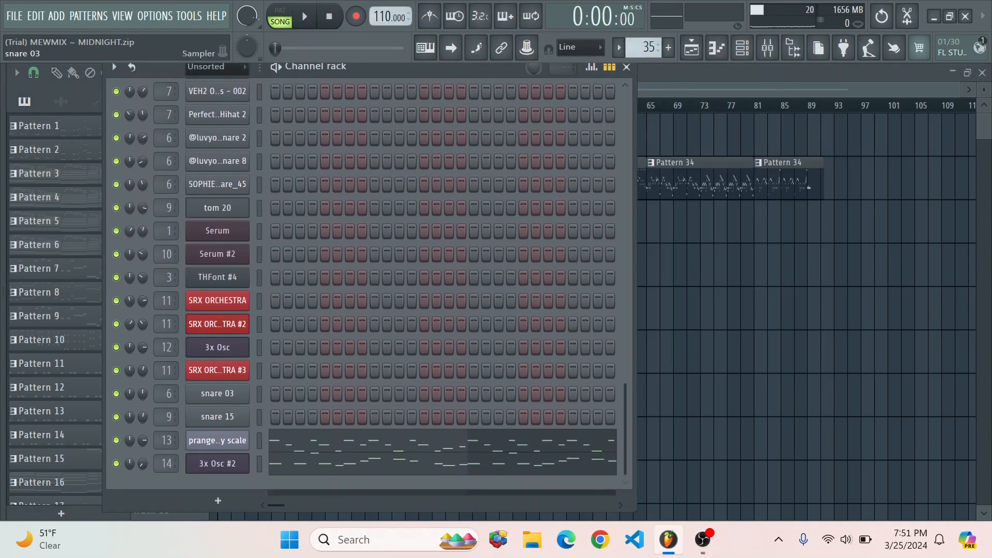
left_click(217, 439)
left_click_drag(331, 225, 381, 67)
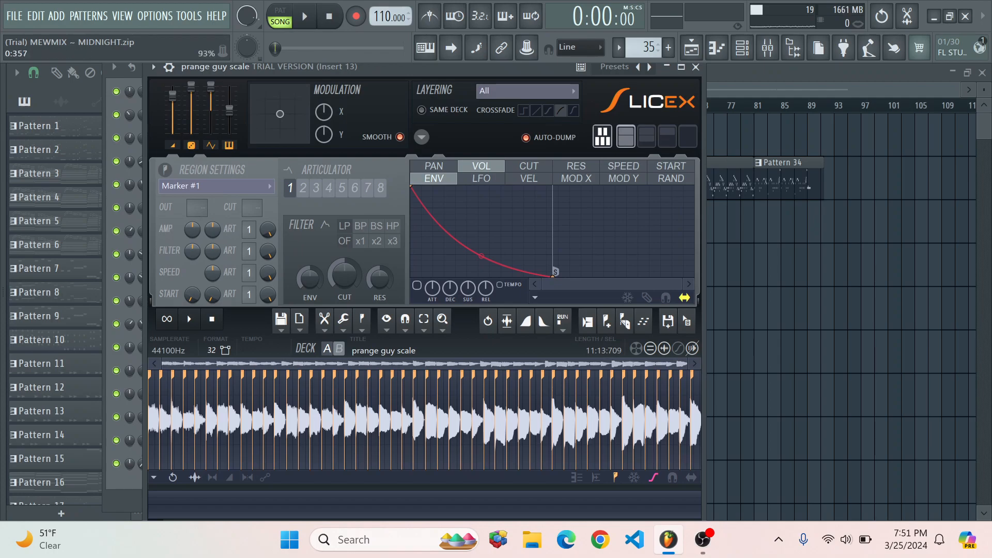
Turn off auto-dump in Slicex and load the ciphie kiwi chrom sample
left_click(526, 138)
left_click(281, 319)
left_click(310, 306)
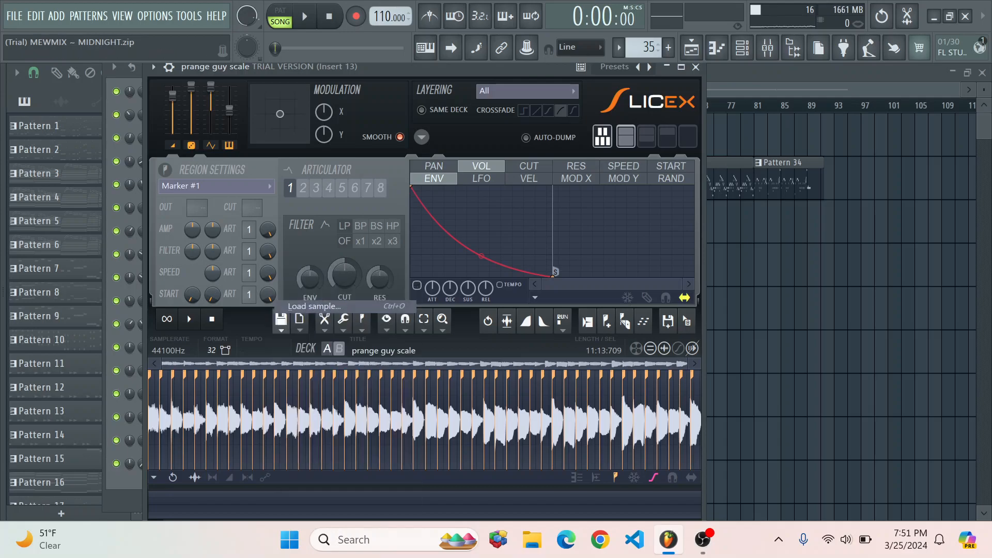
double_click(300, 143)
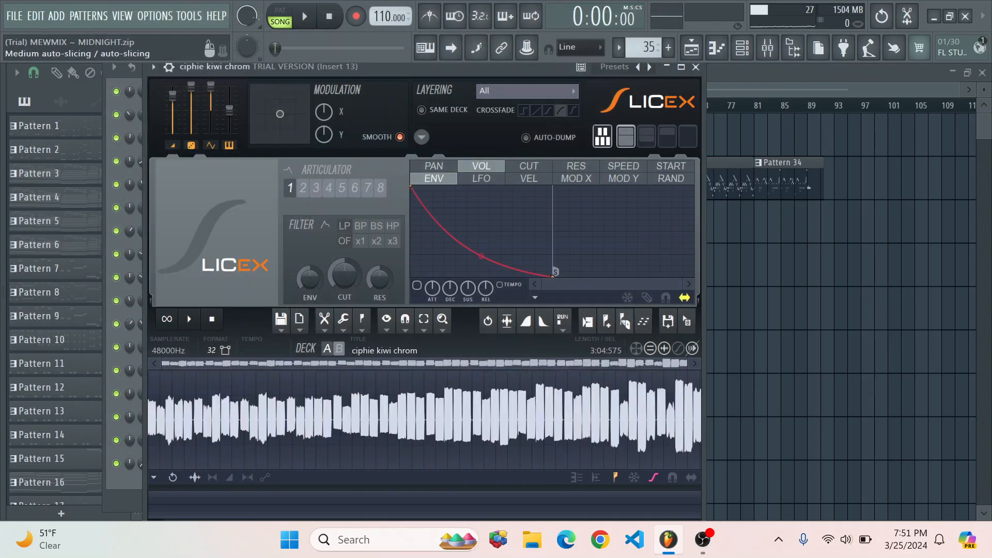
Slice the loaded ciphie kiwi chrom sample with medium auto-slicing
left_click_drag(605, 423, 700, 424)
left_click_drag(605, 423, 701, 424)
left_click(643, 321)
left_click(664, 341)
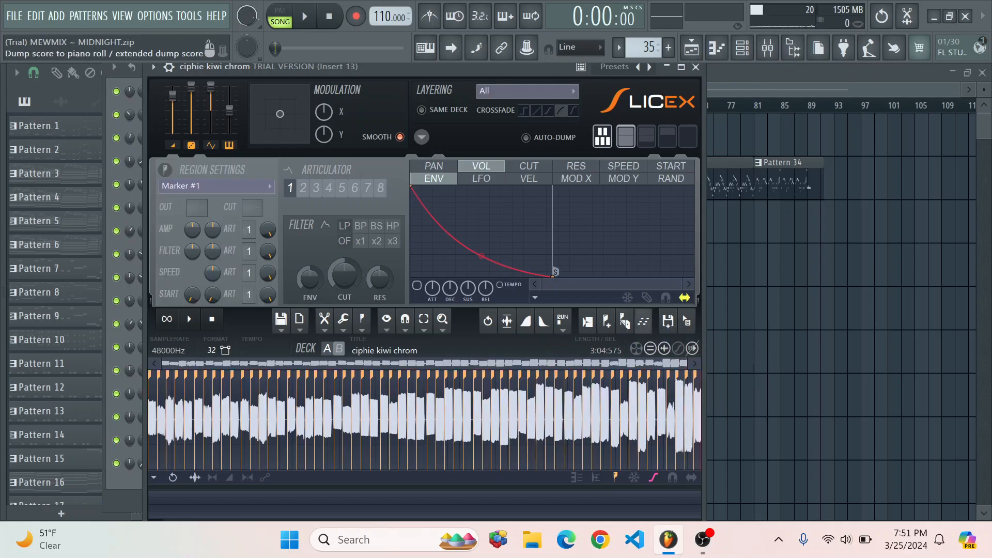
Play the arrangement from the start to hear the new vocal scale, and stop playback
left_click(744, 289)
key("p")
key("space")
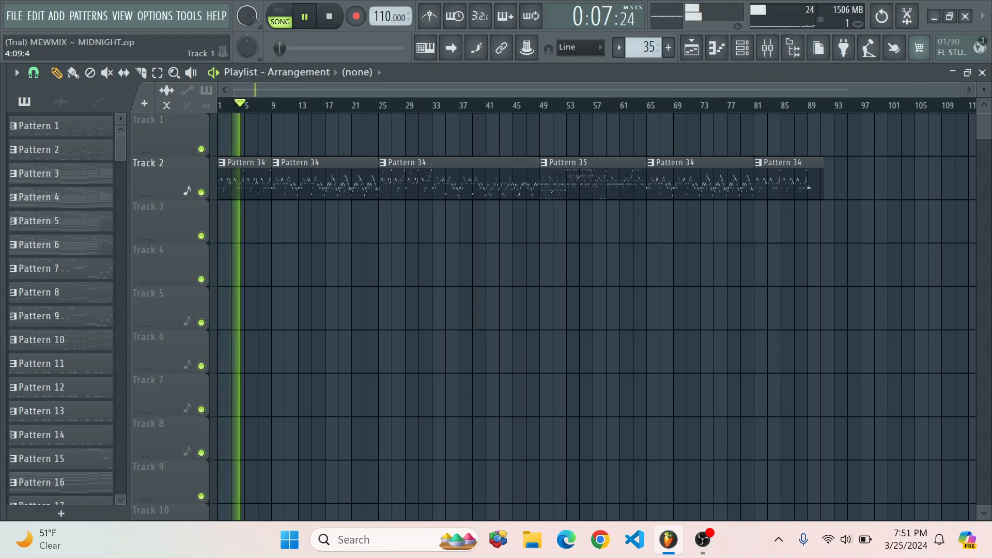
key("space")
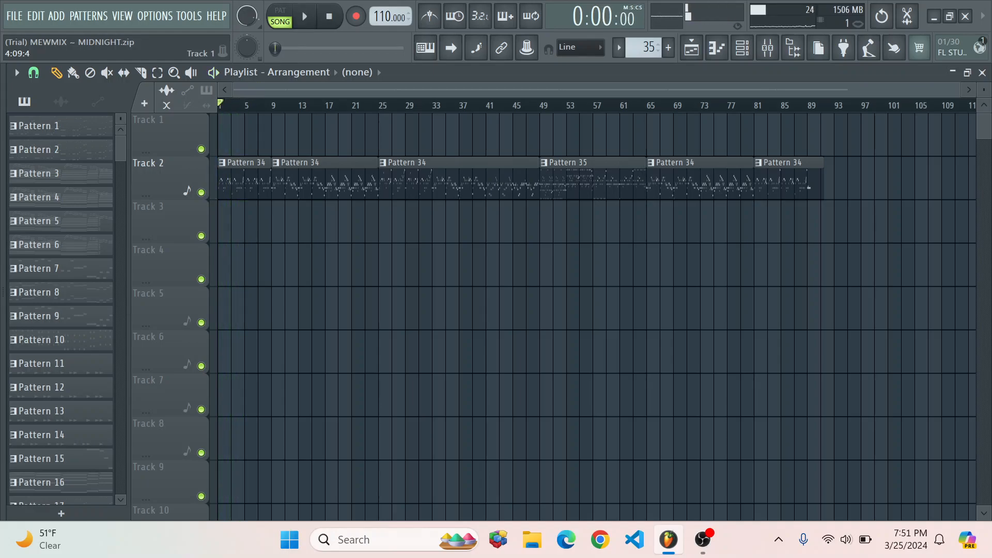
left_click(703, 539)
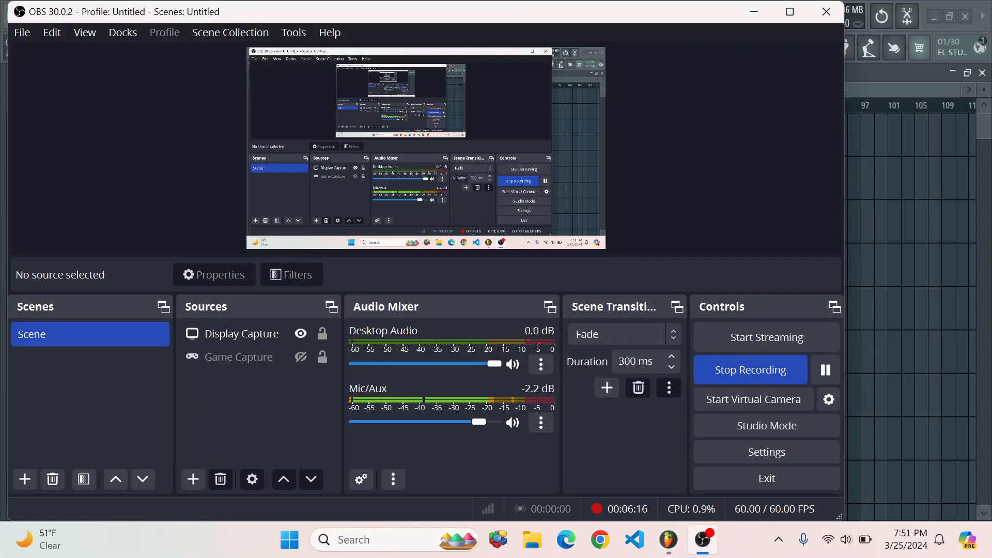